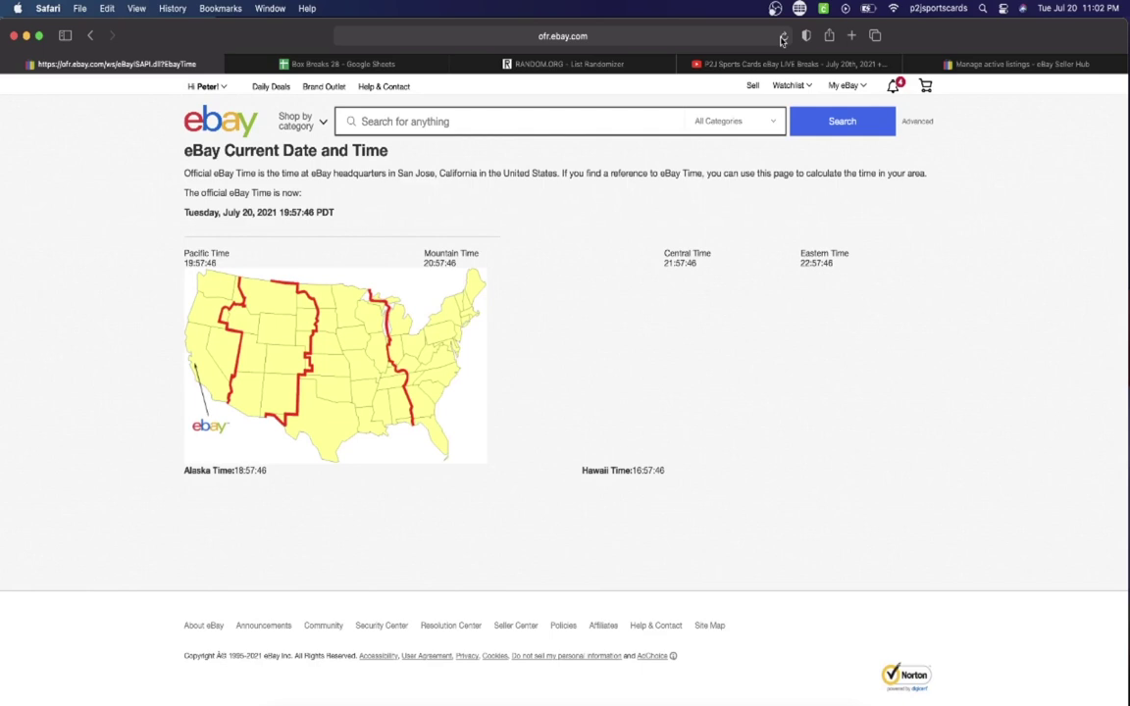
Step: Reload eBay's Current Date and Time page in Safari to show the official time
click(782, 38)
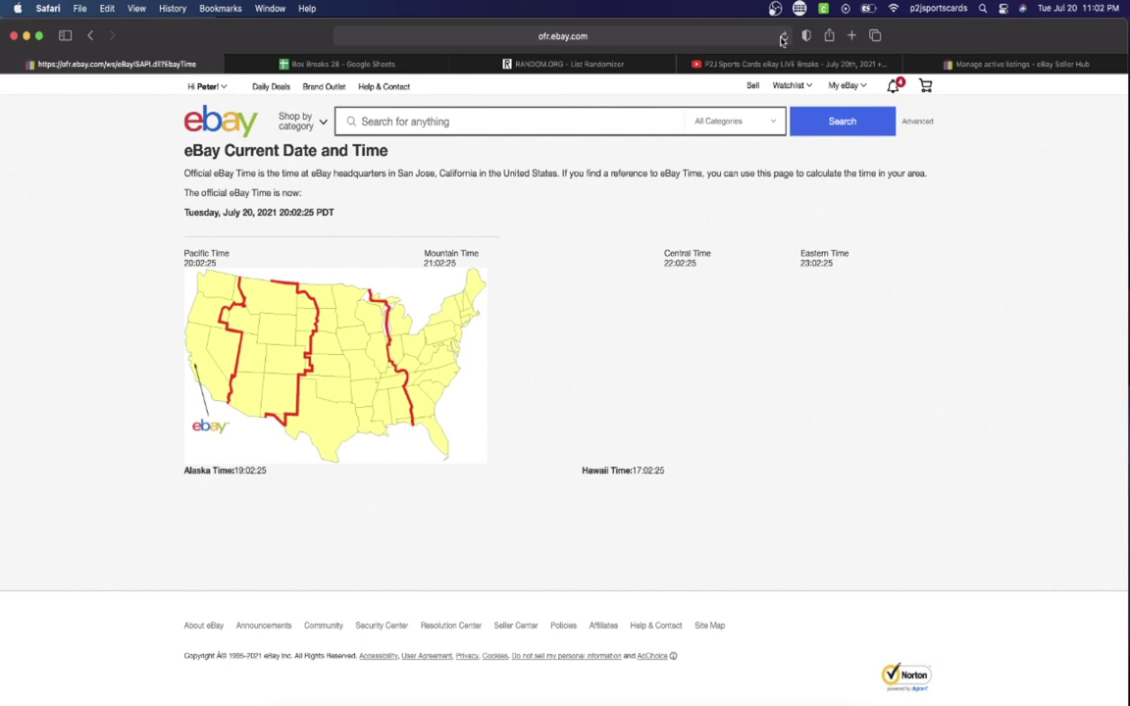
click(333, 65)
click(304, 199)
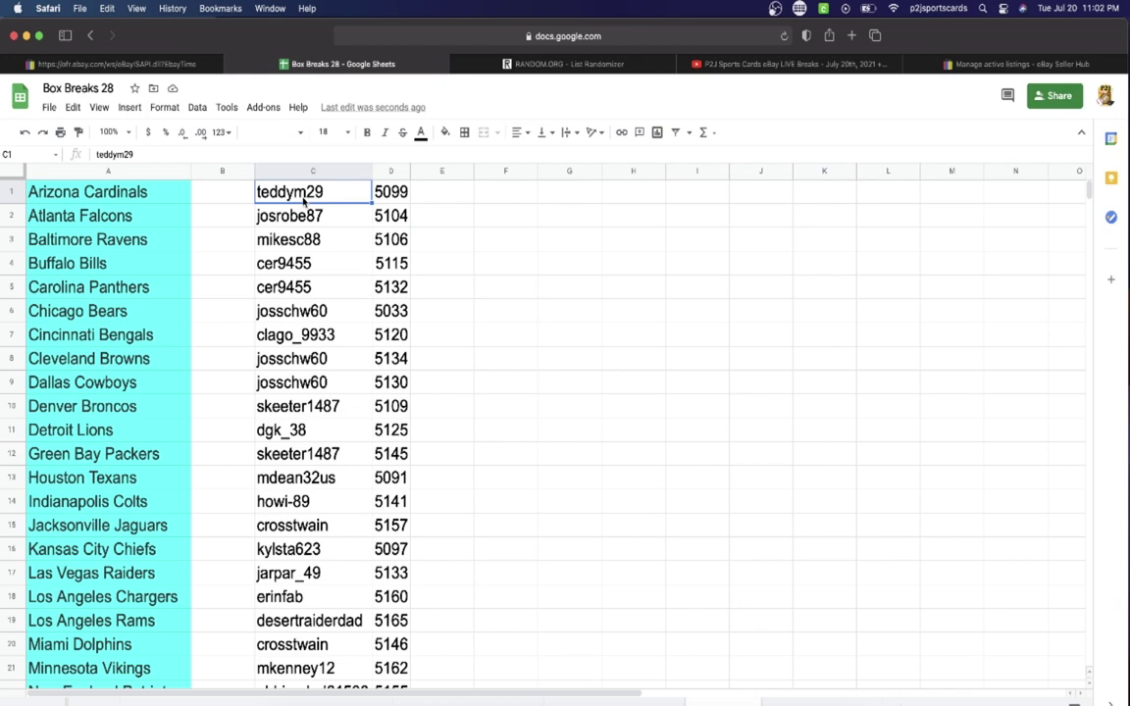
key(Down)
key(Down)
key(Down)
key(Down)
key(Down)
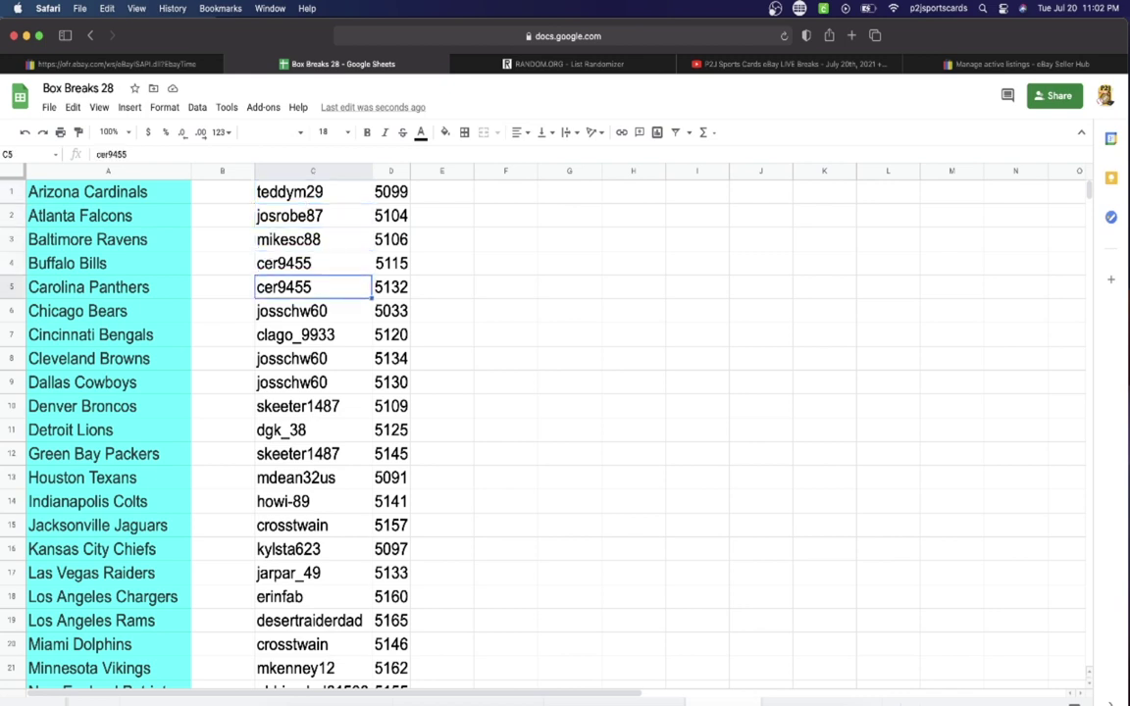
key(Down)
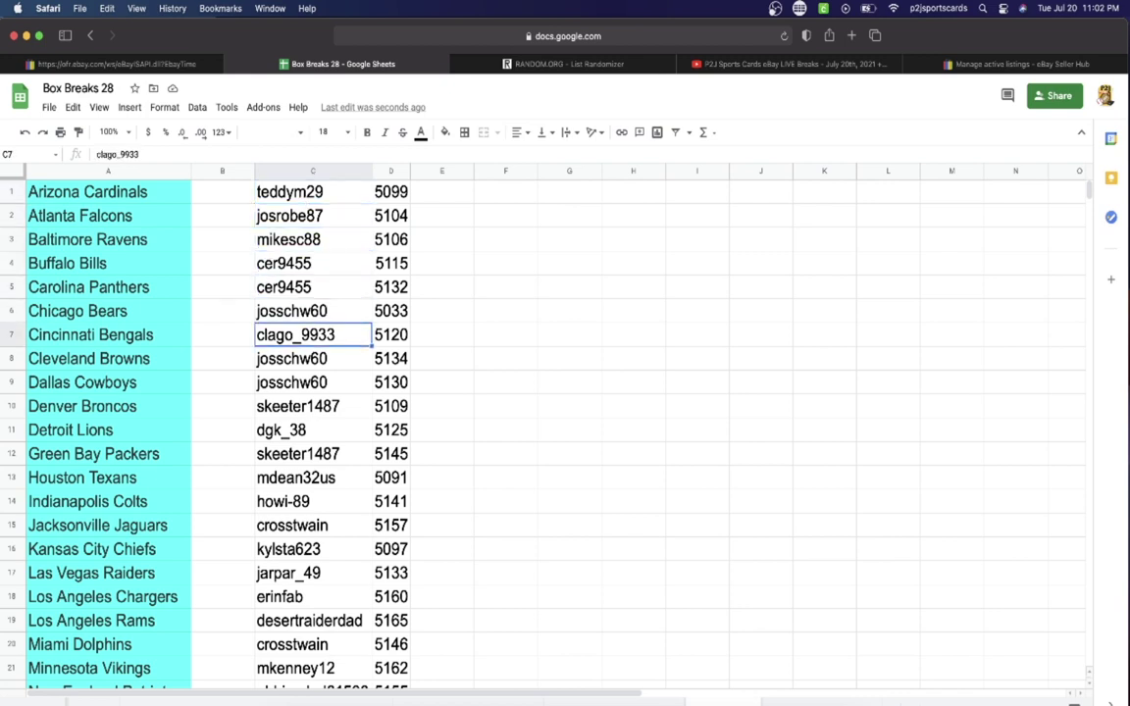
key(Down)
key(Down)
key(Down)
key(Down)
key(Down)
key(Down)
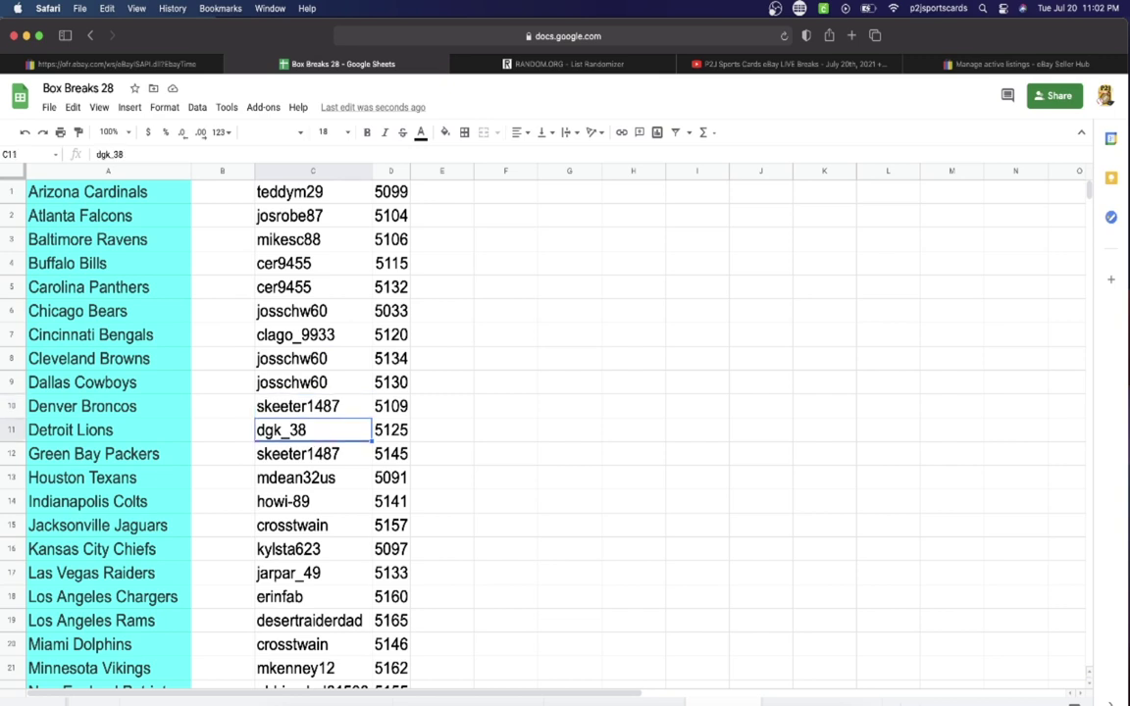
key(Down)
key(Down)
key(Down)
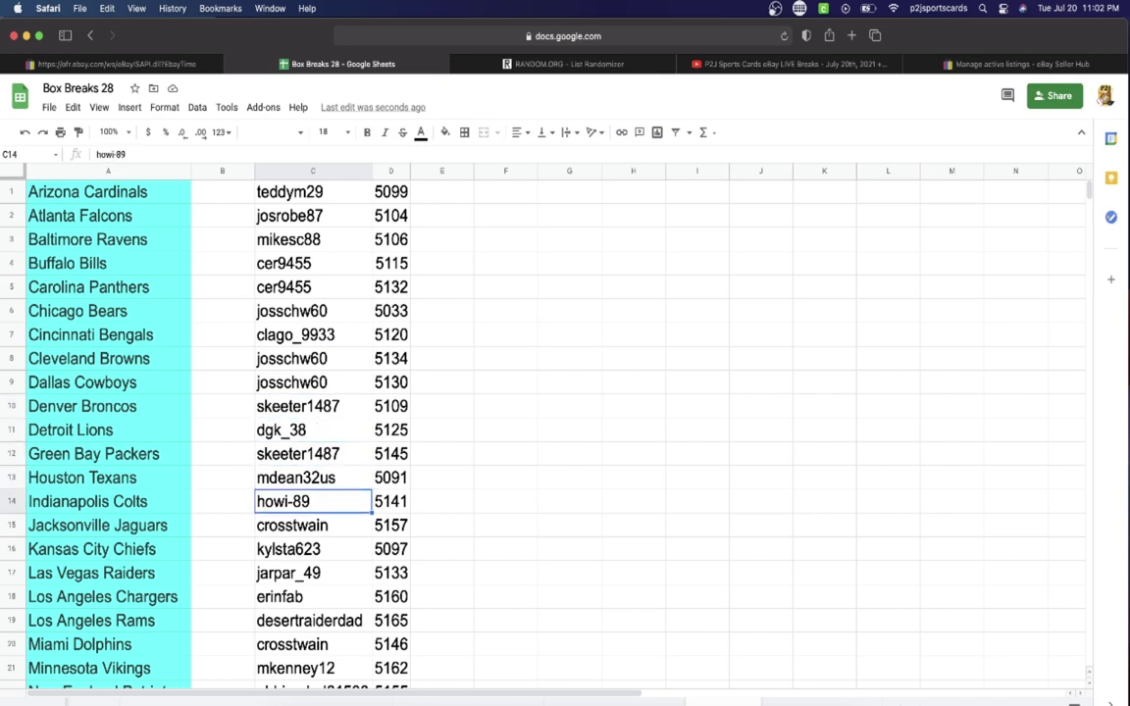
key(Down)
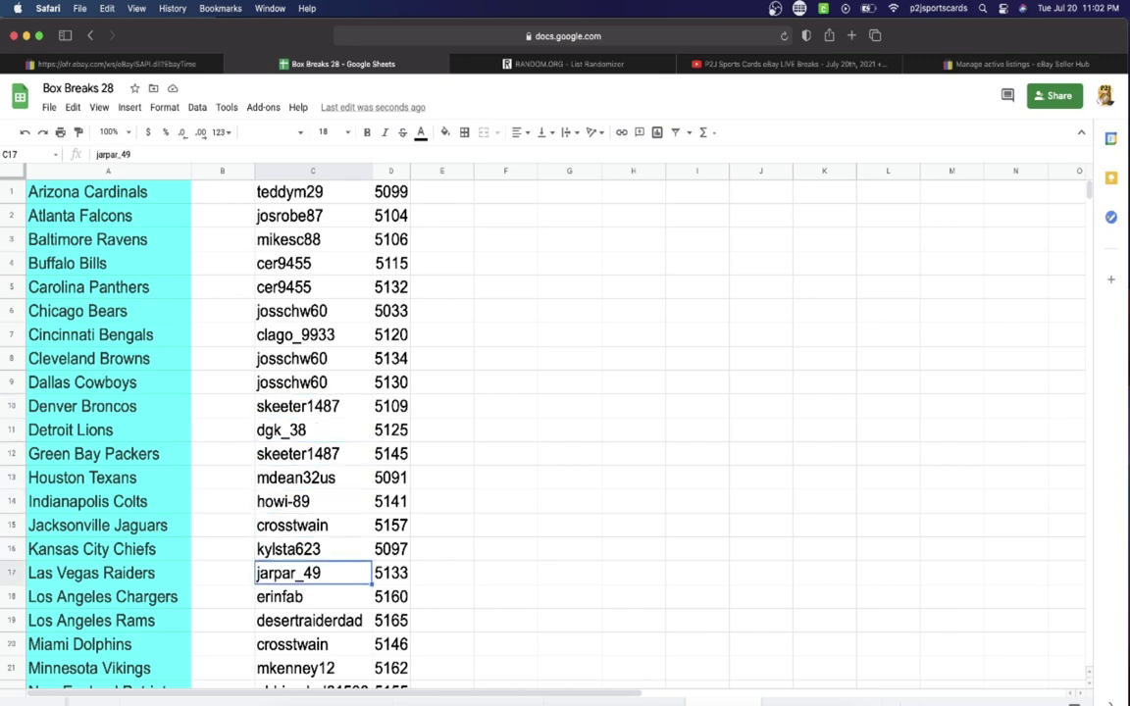
key(Down)
key(Down)
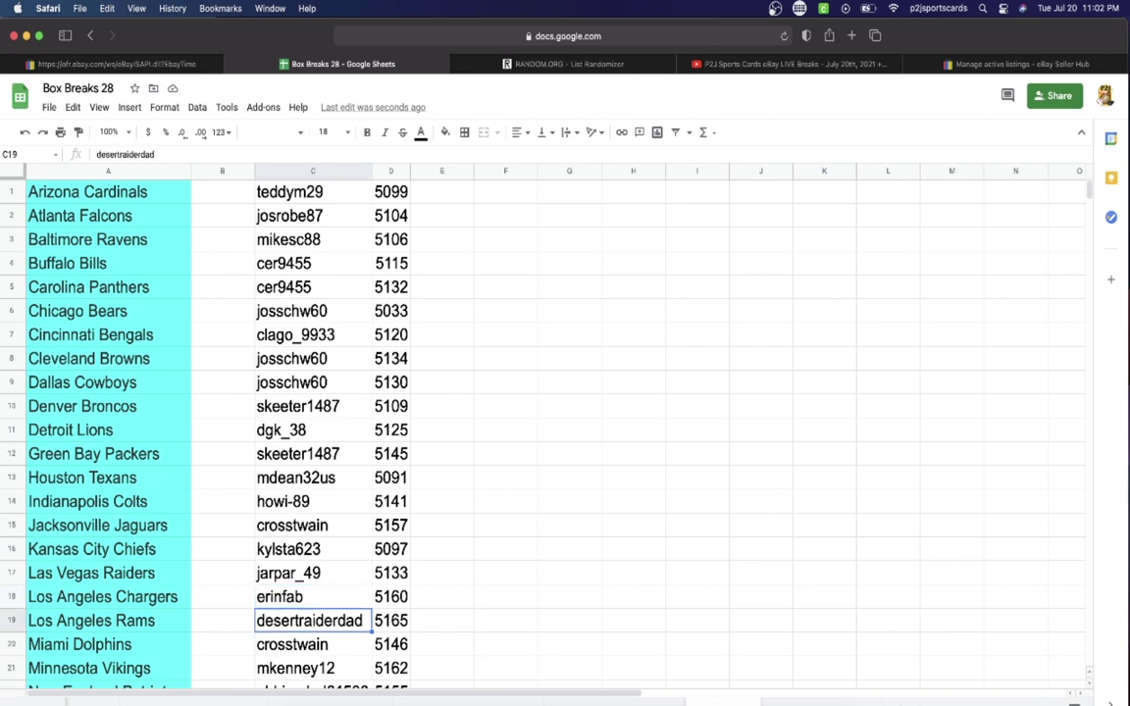
key(Down)
key(Down)
key(Down)
key(Down)
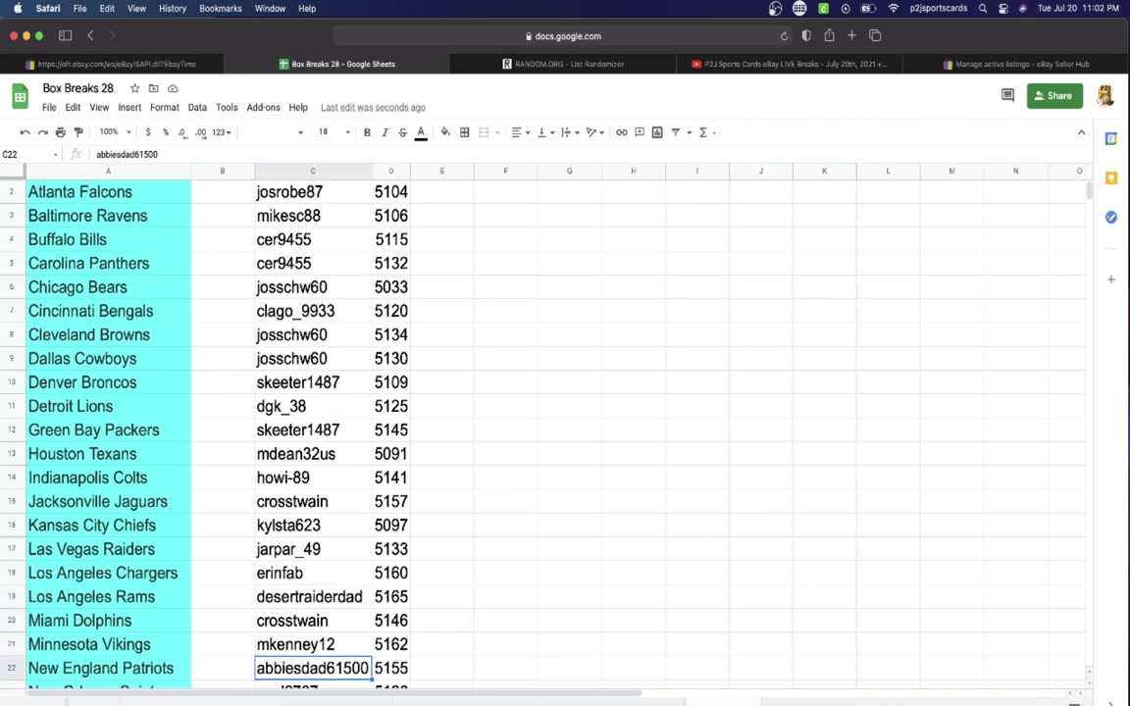
key(Down)
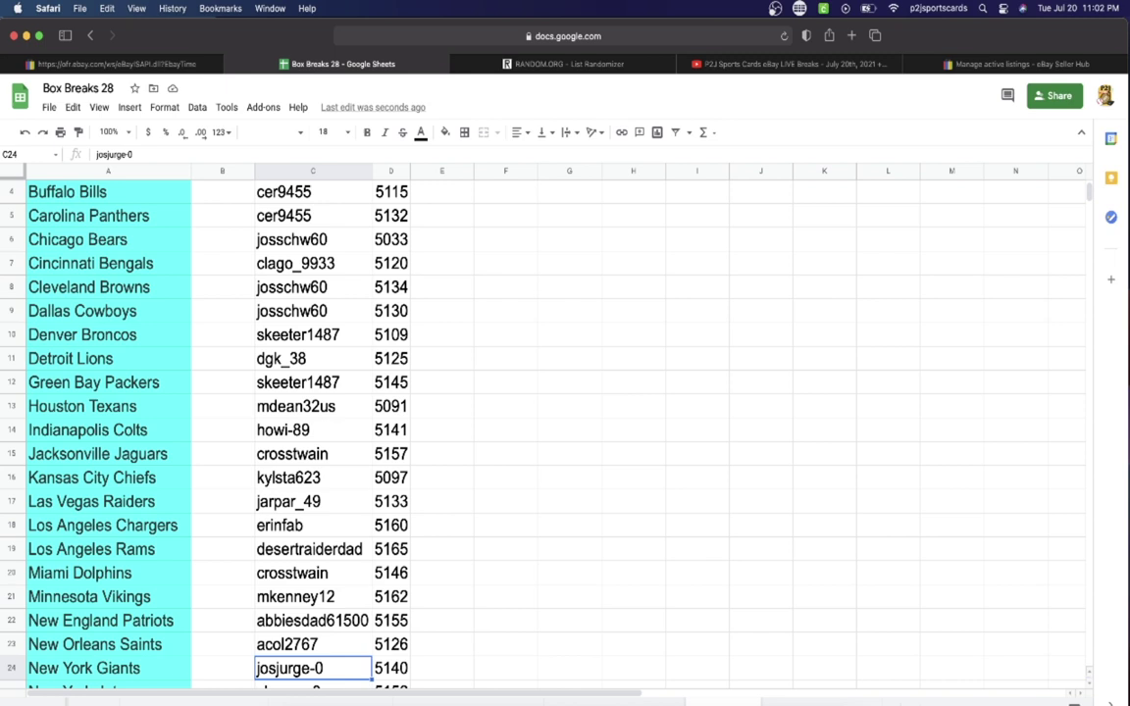
key(Down)
key(Down)
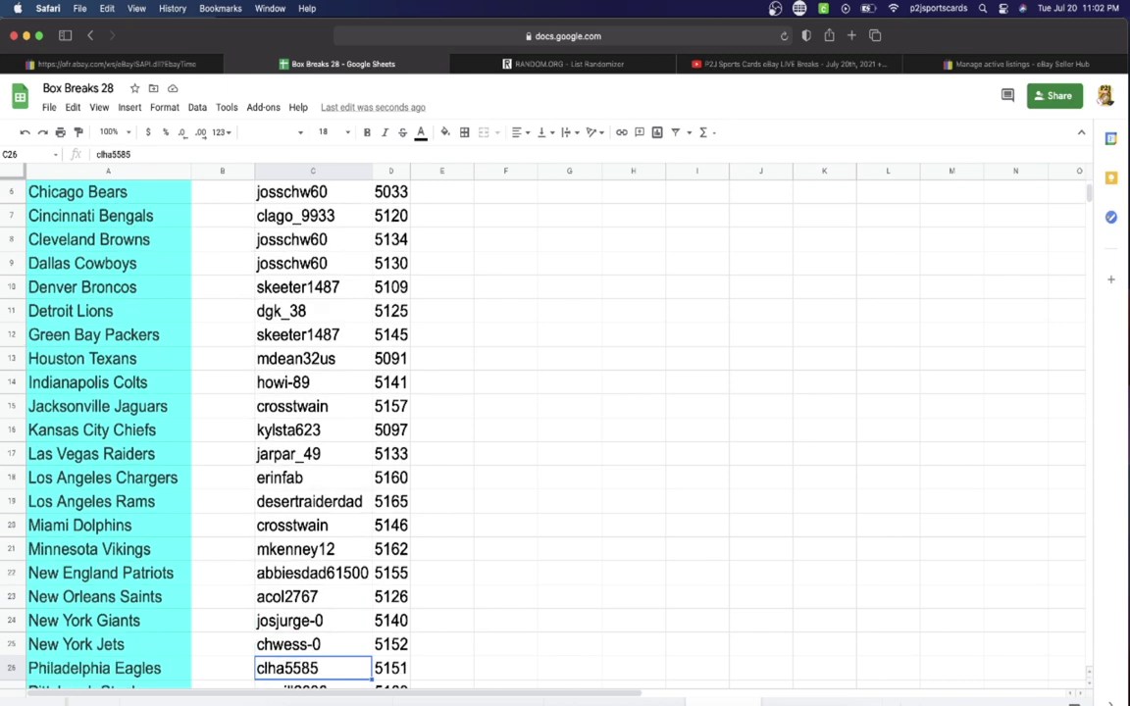
key(Down)
key(Down)
key(Down)
key(Down)
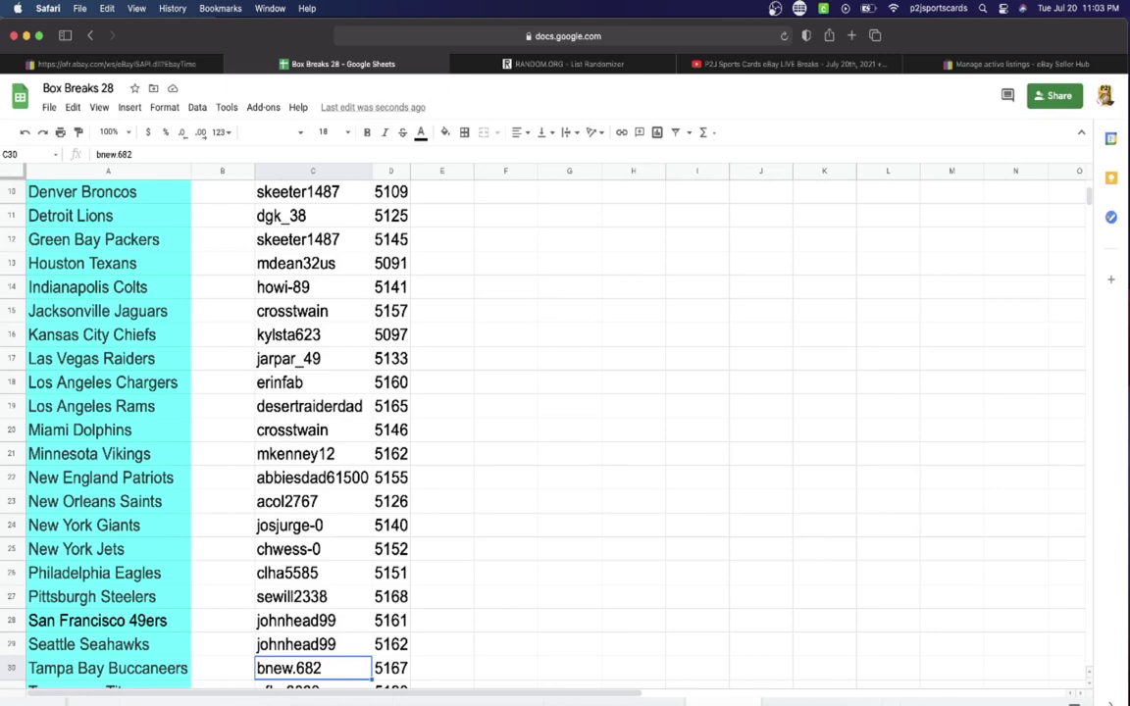
key(Up)
key(Down)
key(Down)
key(Down)
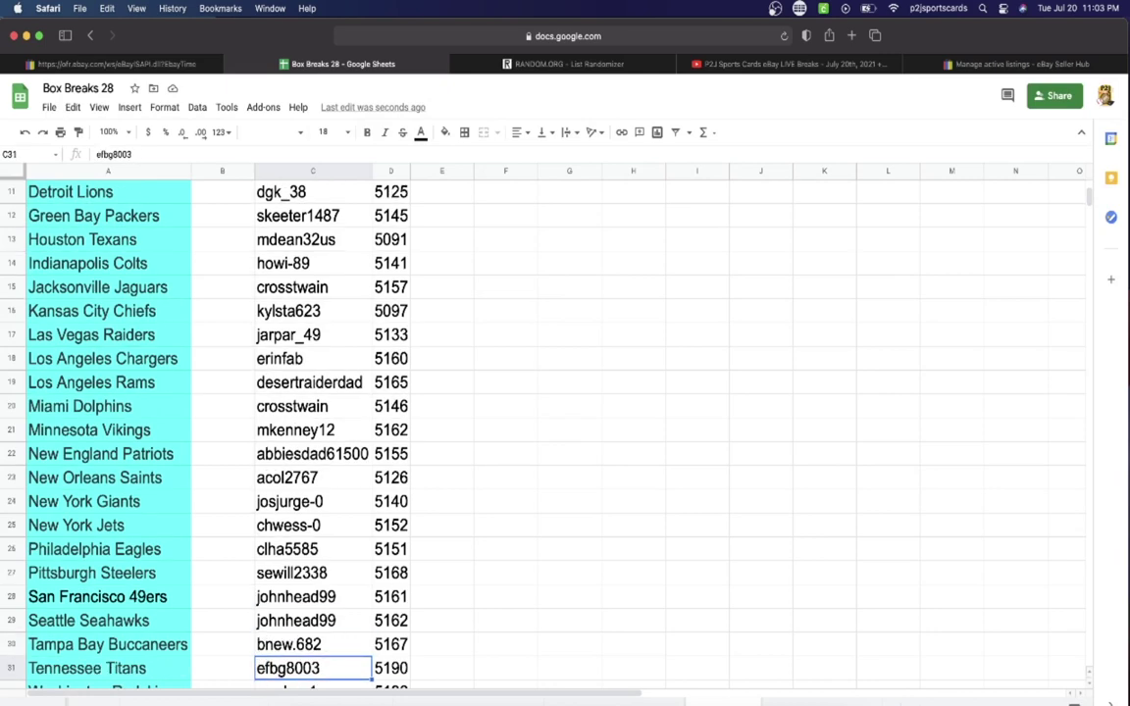
key(Down)
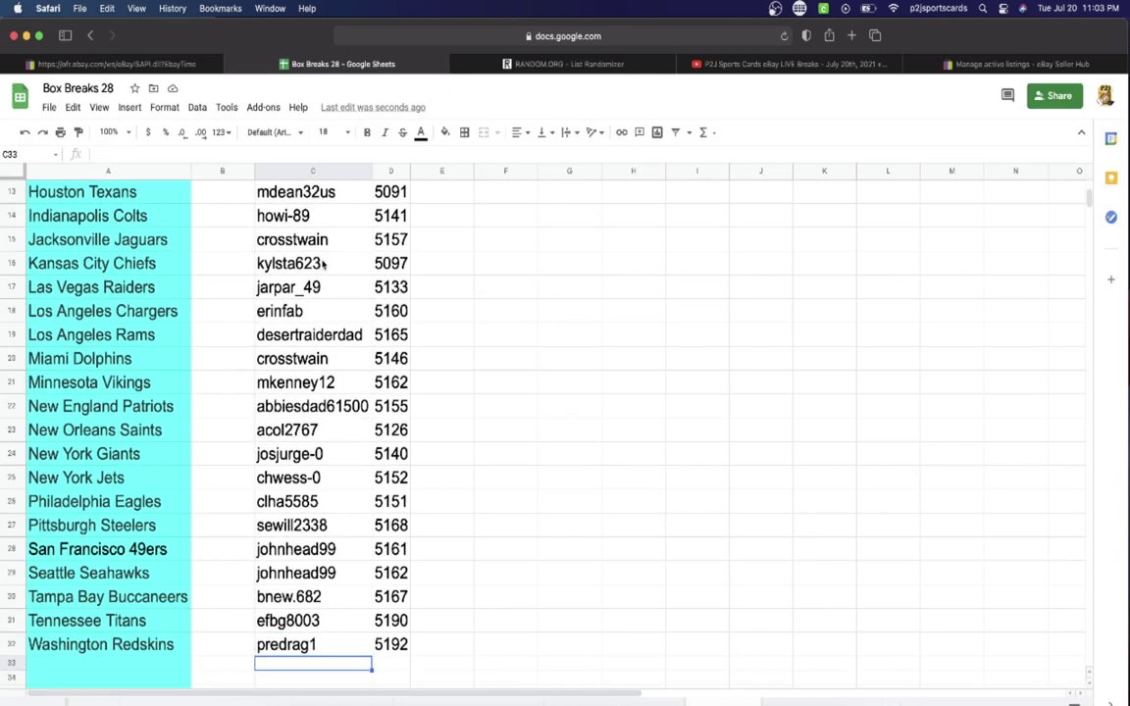
Step: Copy the entire username column C
scroll(293, 238, up, 5)
key(ctrl+space)
key(super+c)
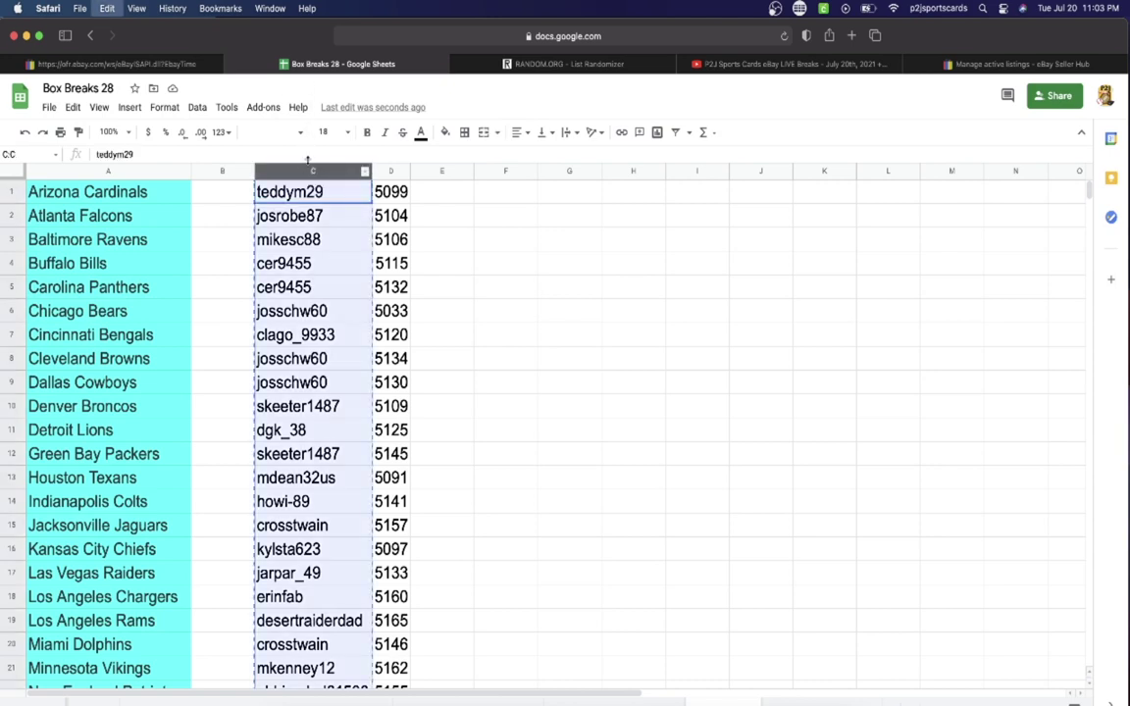
key(ctrl+Tab)
Step: Paste the 32 copied usernames into RANDOM.ORG's List Randomizer box
click(443, 345)
key(super+v)
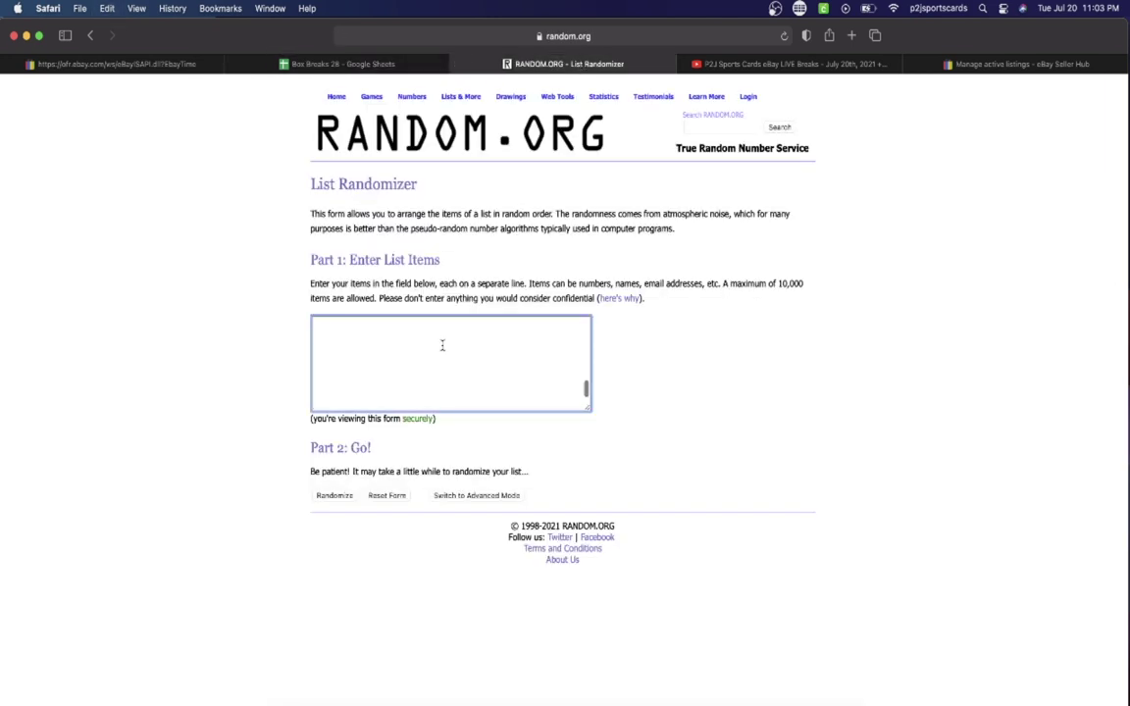
scroll(442, 345, up, 10)
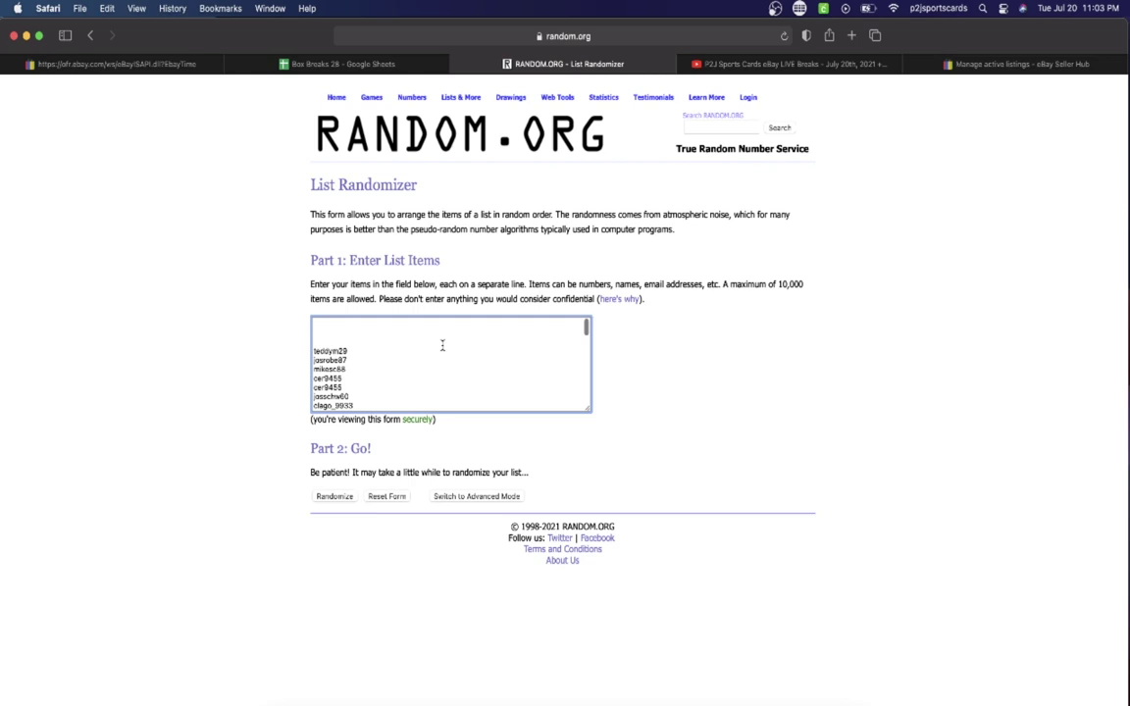
click(333, 496)
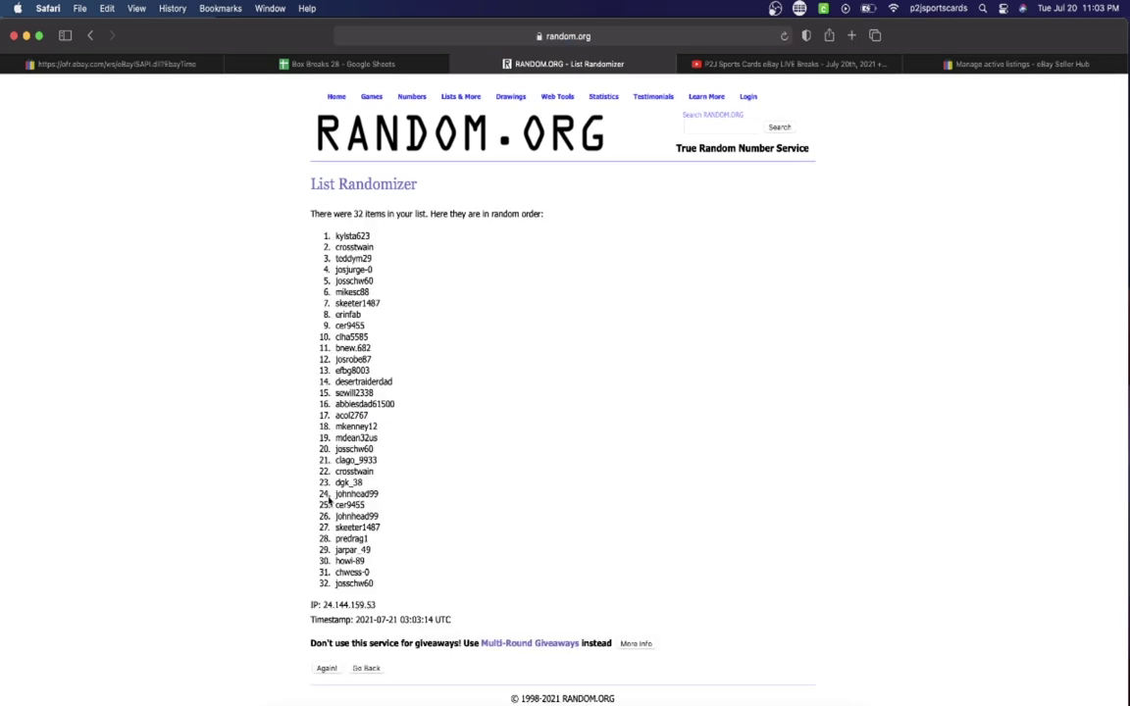
scroll(230, 432, down, 2)
click(330, 638)
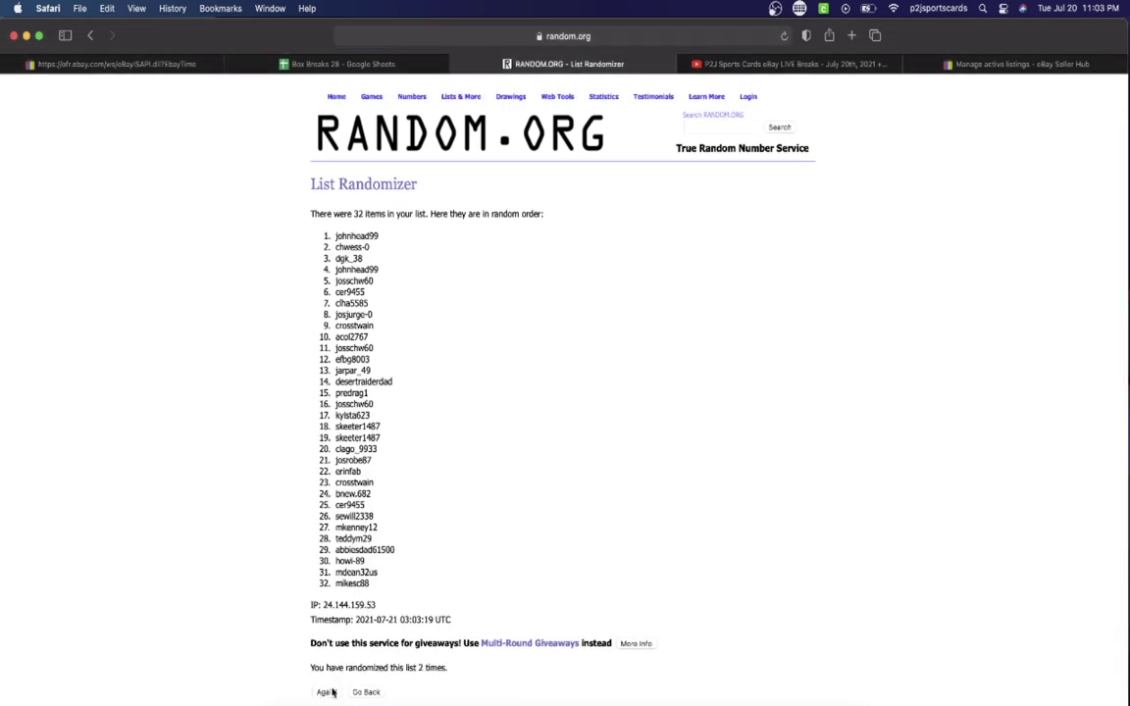
click(333, 692)
click(330, 694)
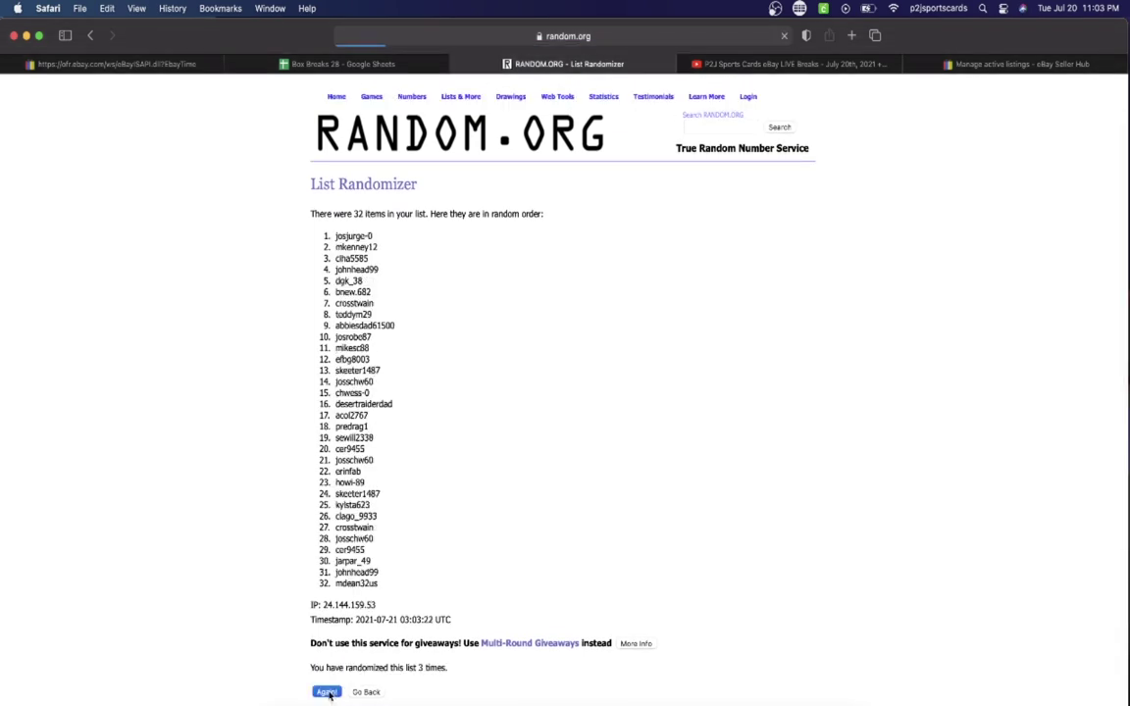
click(326, 692)
click(326, 693)
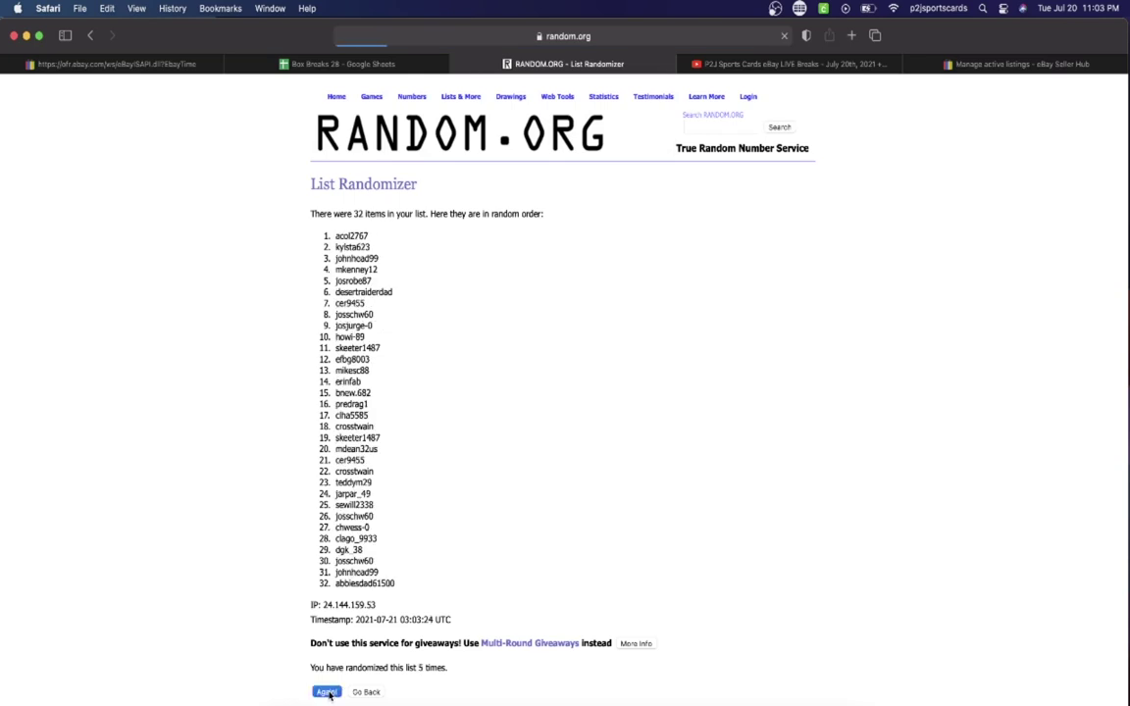
click(327, 693)
drag(302, 230, 411, 584)
Step: Copy the shuffled usernames and paste them into column B, starting at B1 beside Arizona Cardinals
key(super+c)
click(338, 64)
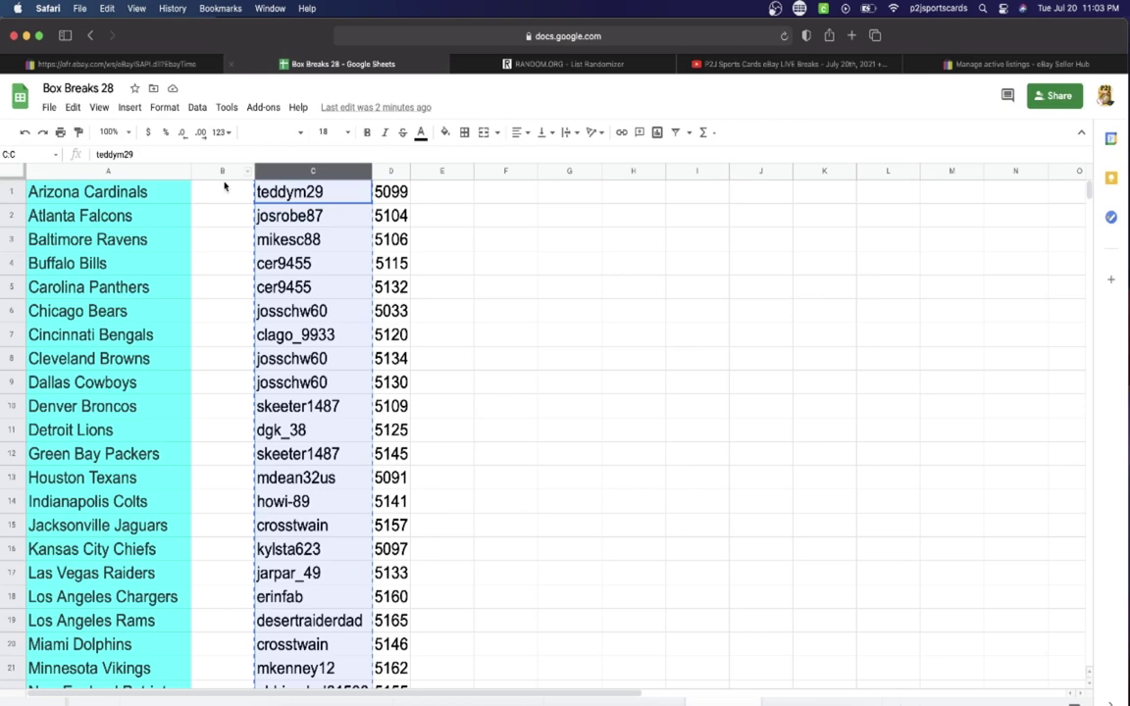
click(222, 193)
key(super+v)
Step: Set column B's usernames to font size 18 and auto-fit the column width
click(327, 131)
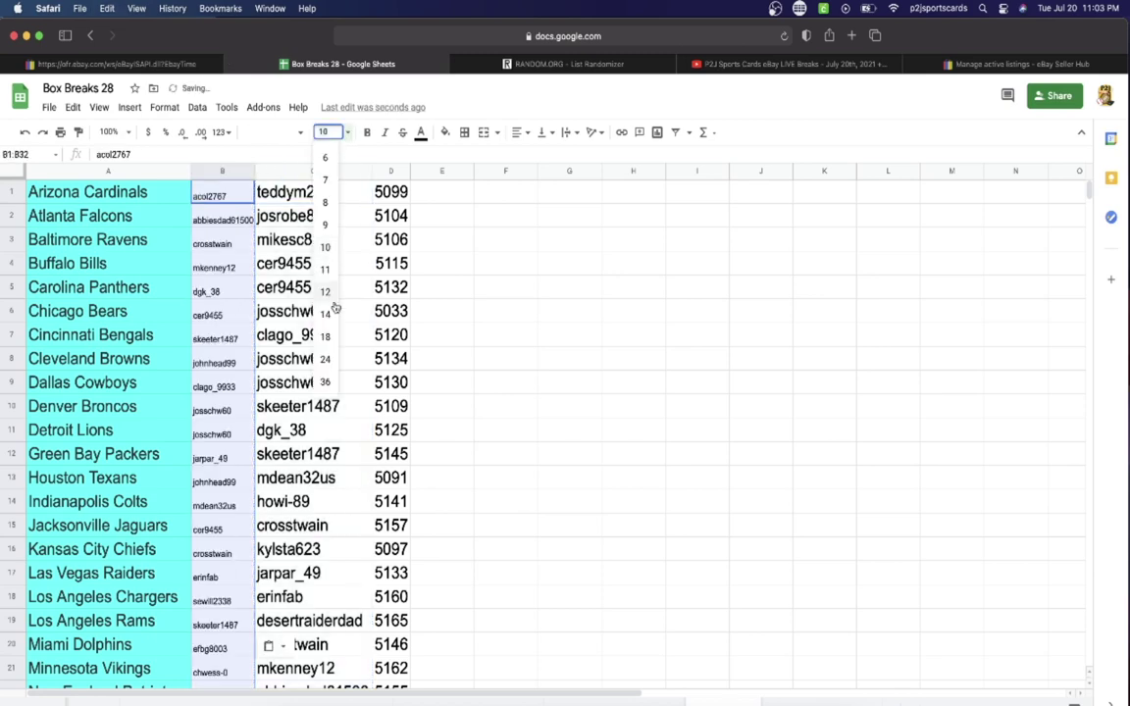
click(324, 335)
double_click(254, 171)
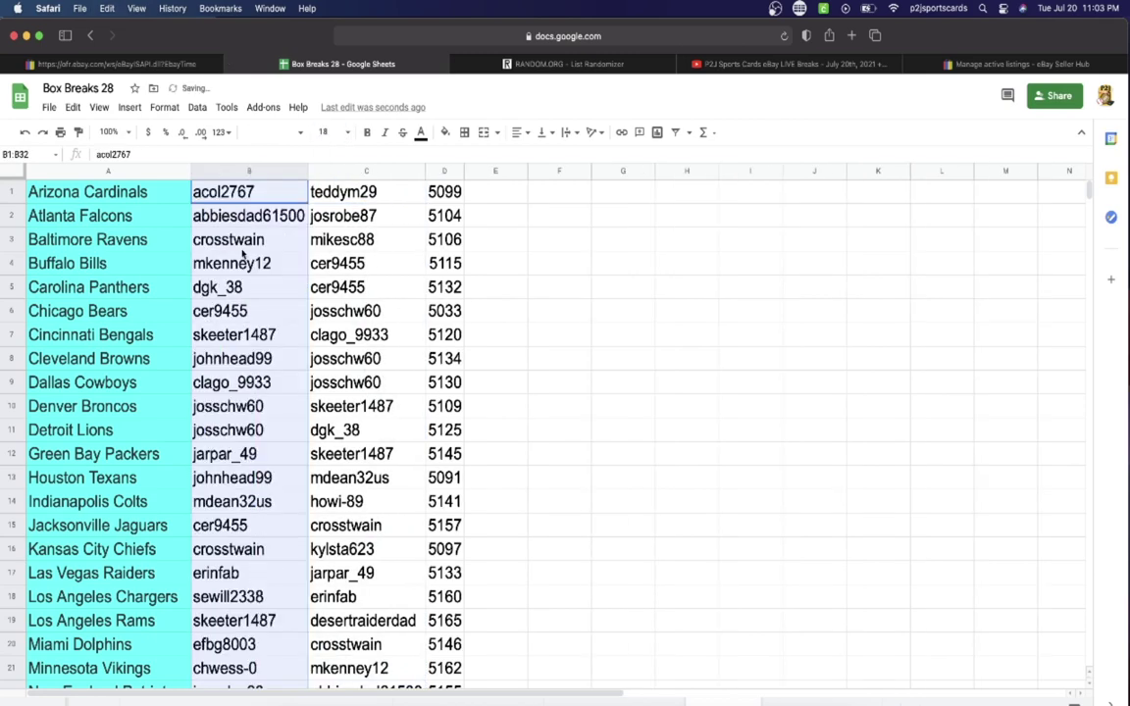
Step: Review each team's assigned username down column B, from Arizona Cardinals to Tennessee Titans
scroll(242, 254, down, 5)
scroll(242, 254, up, 5)
click(238, 193)
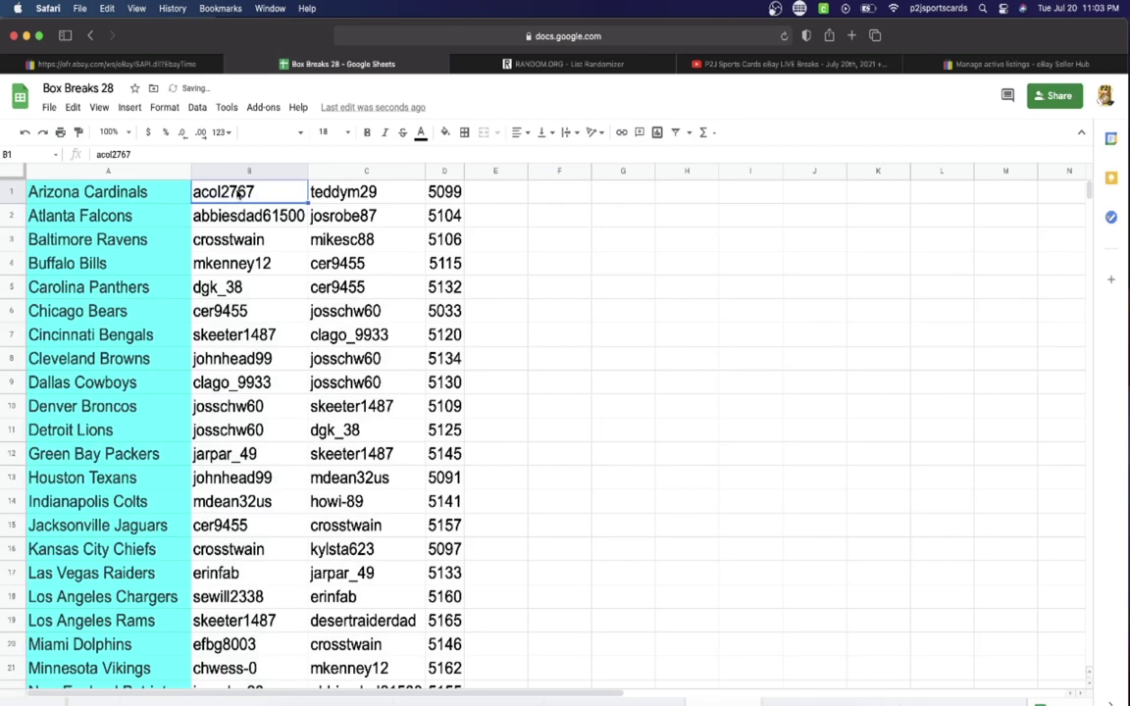
key(Down)
key(Down)
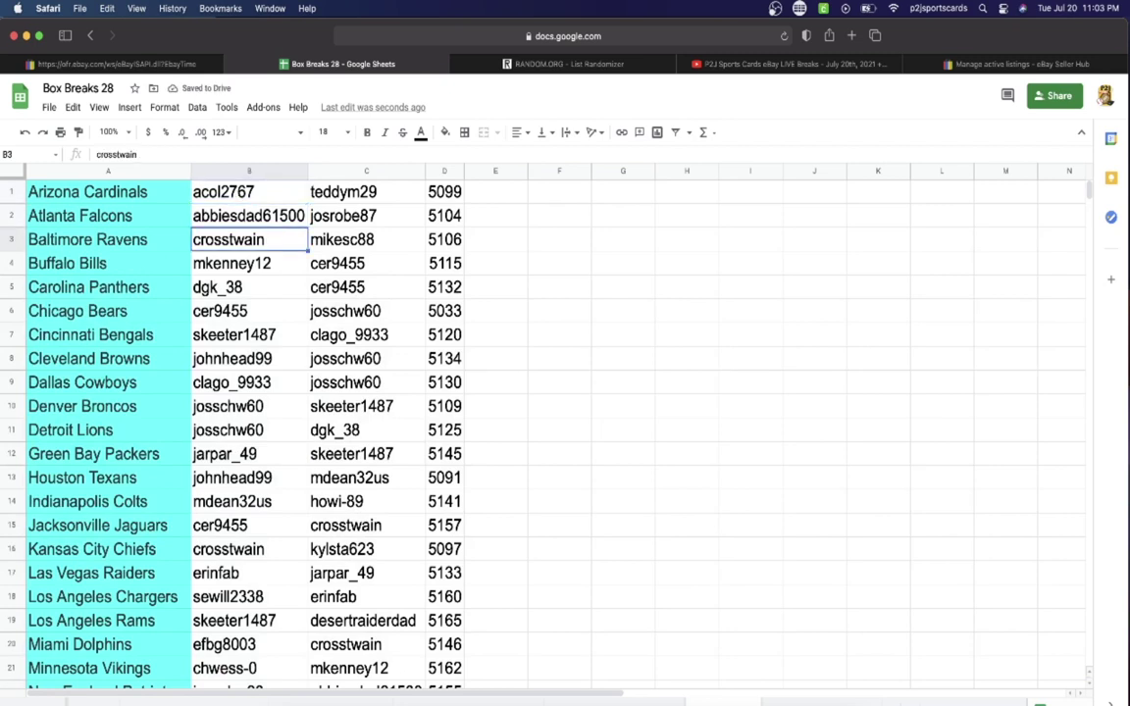
key(Down)
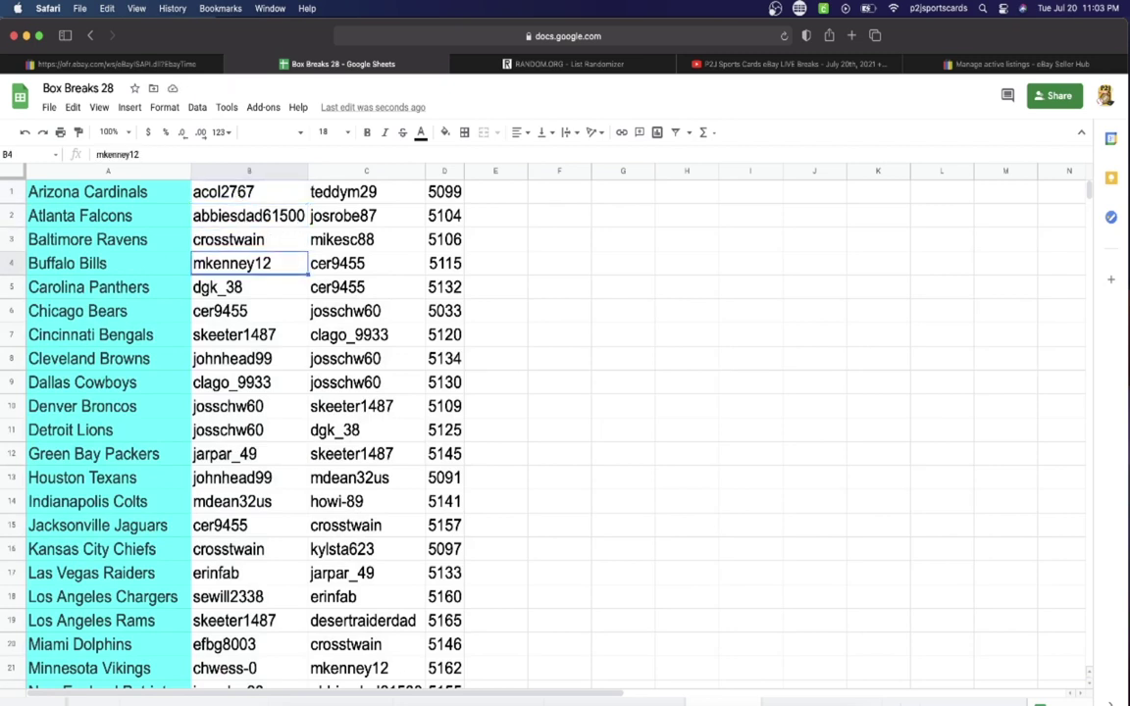
key(Down)
key(Down)
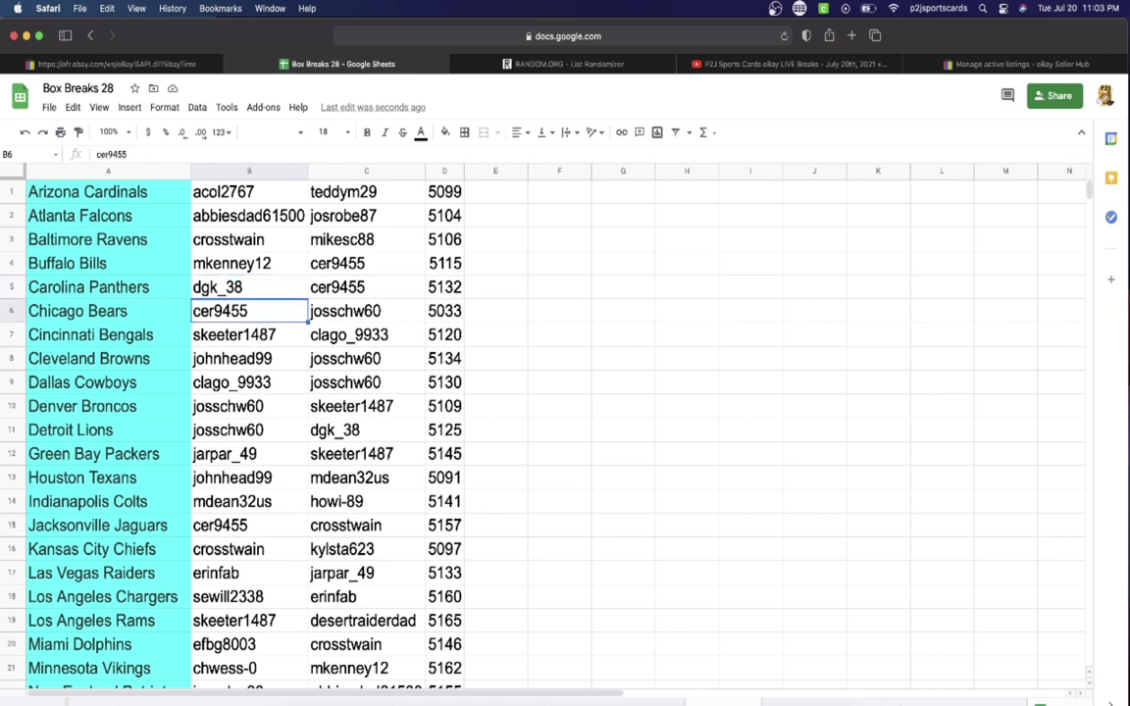
key(Down)
key(Down)
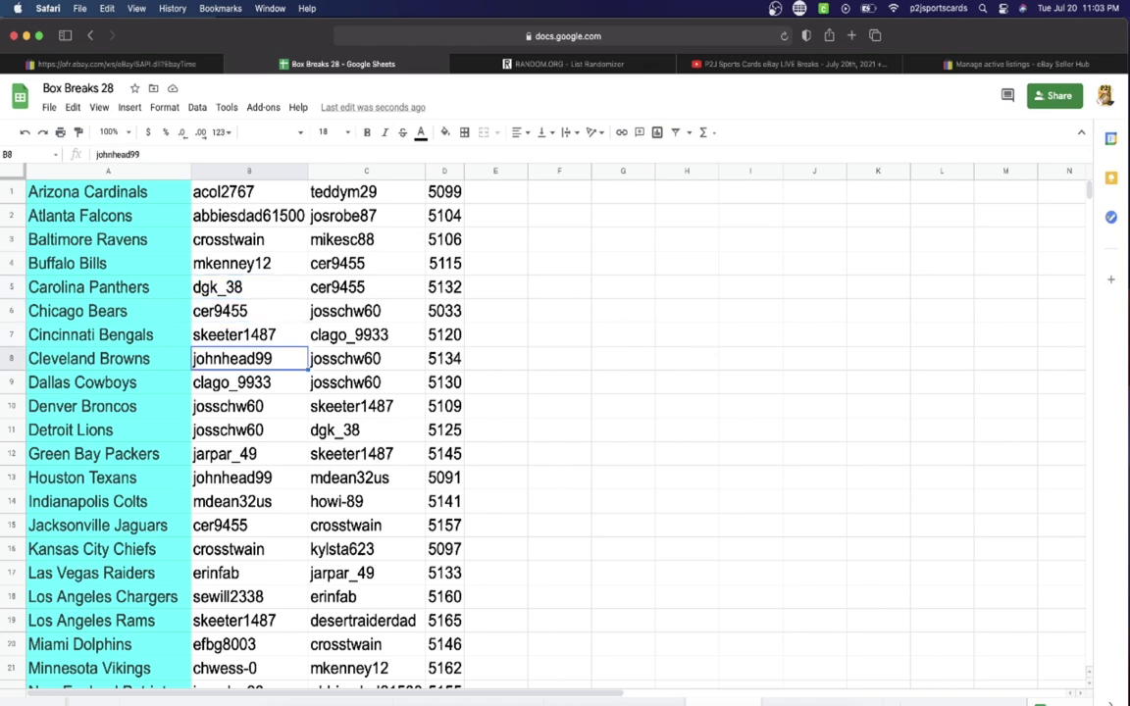
key(Down)
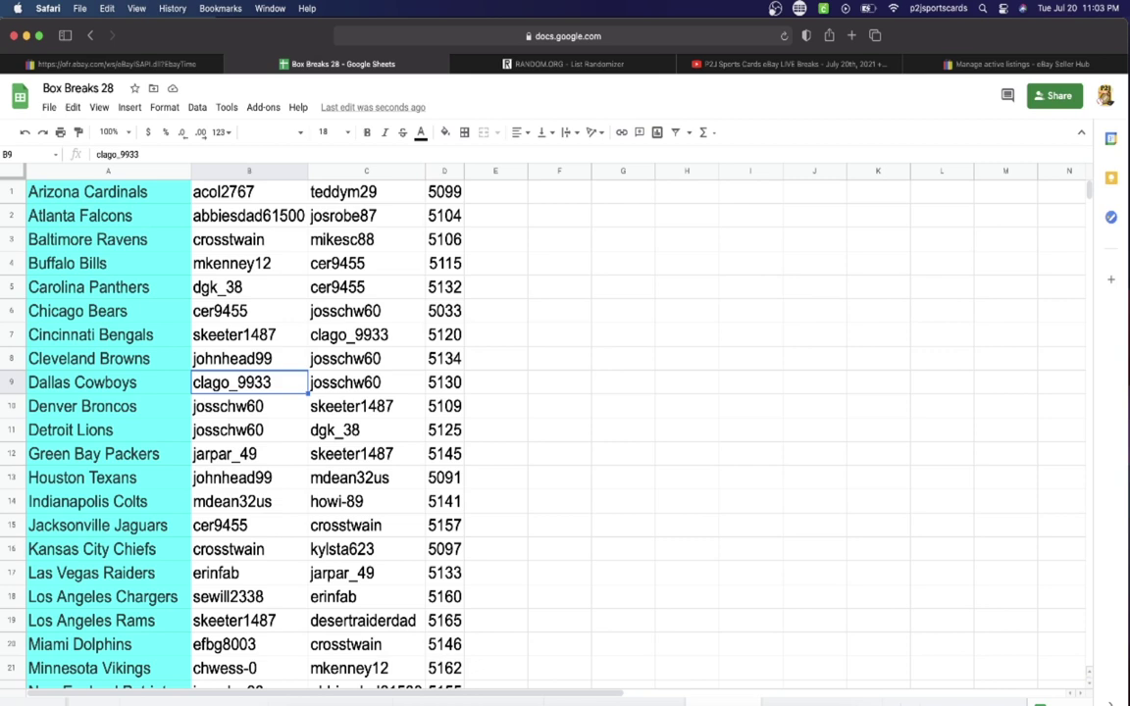
key(Down)
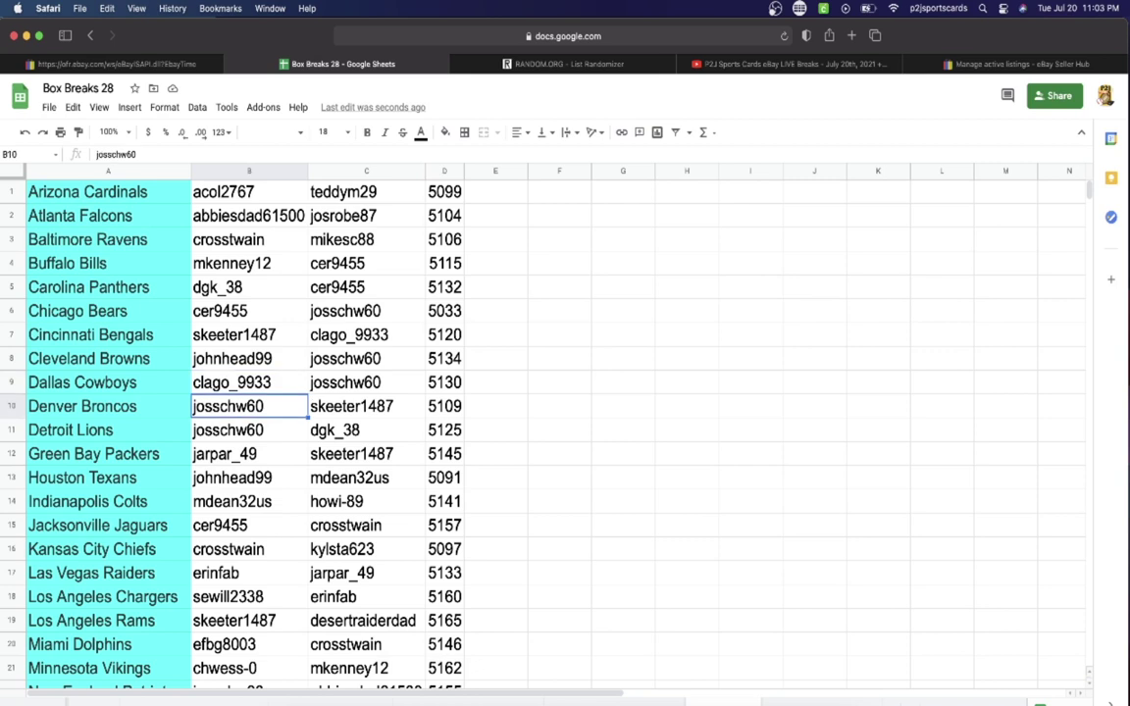
key(Down)
key(Down)
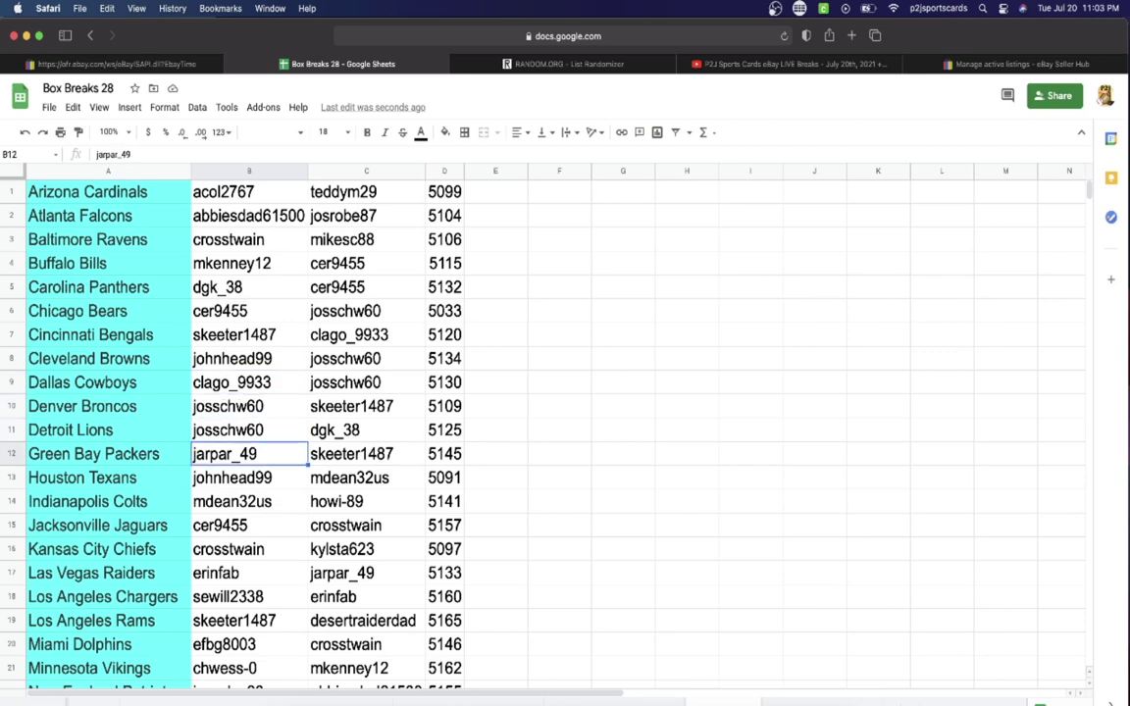
key(Down)
key(Down)
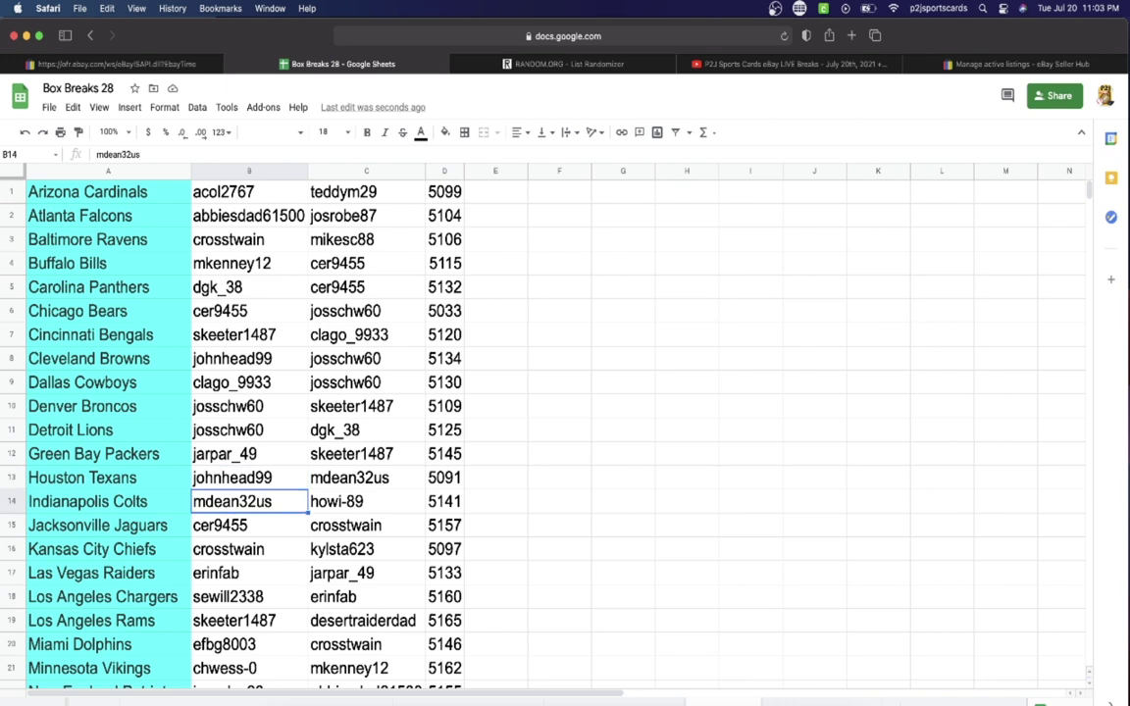
key(Down)
key(Down)
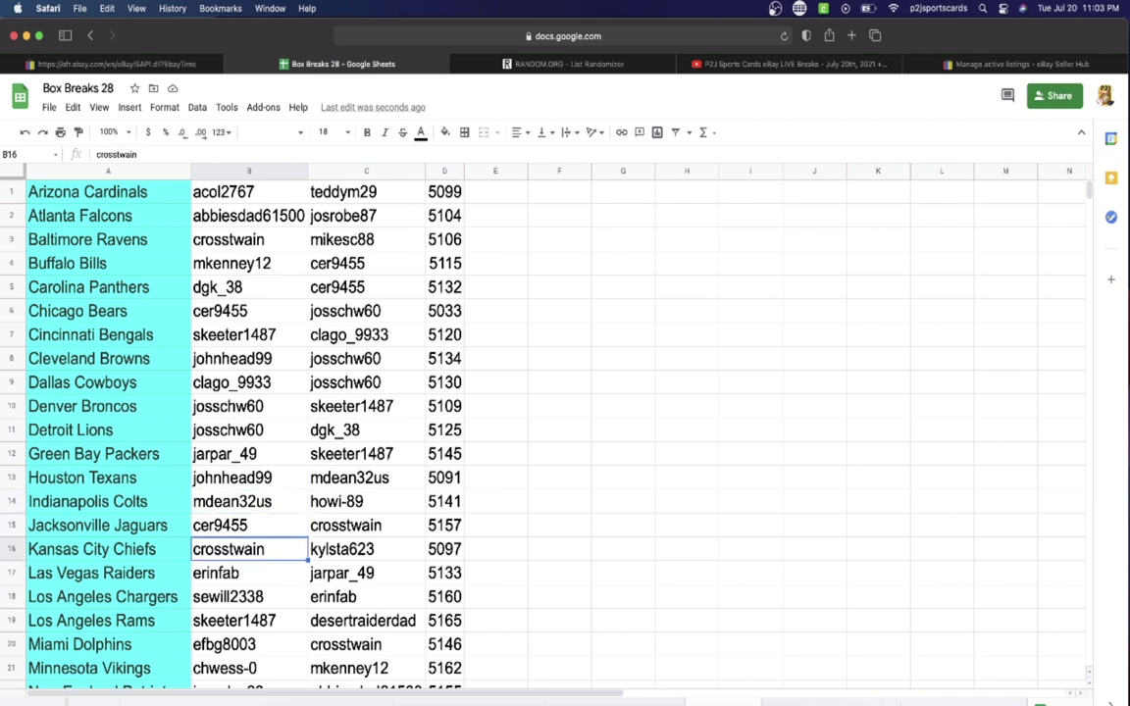
key(Down)
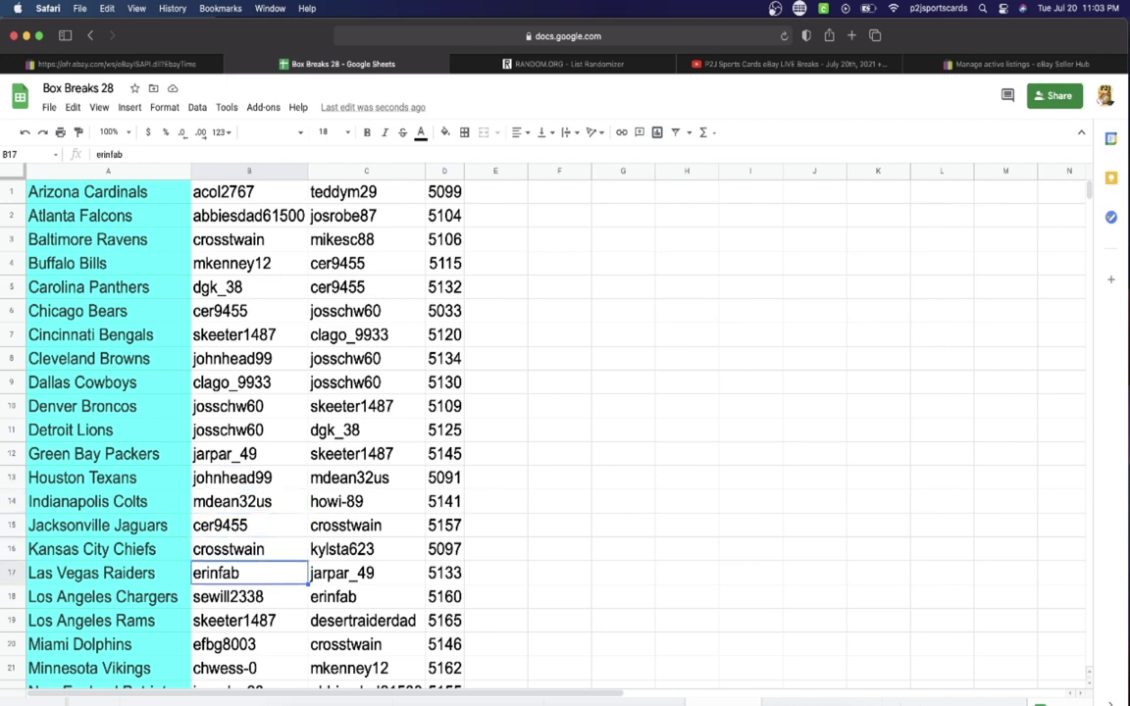
key(Down)
key(Down)
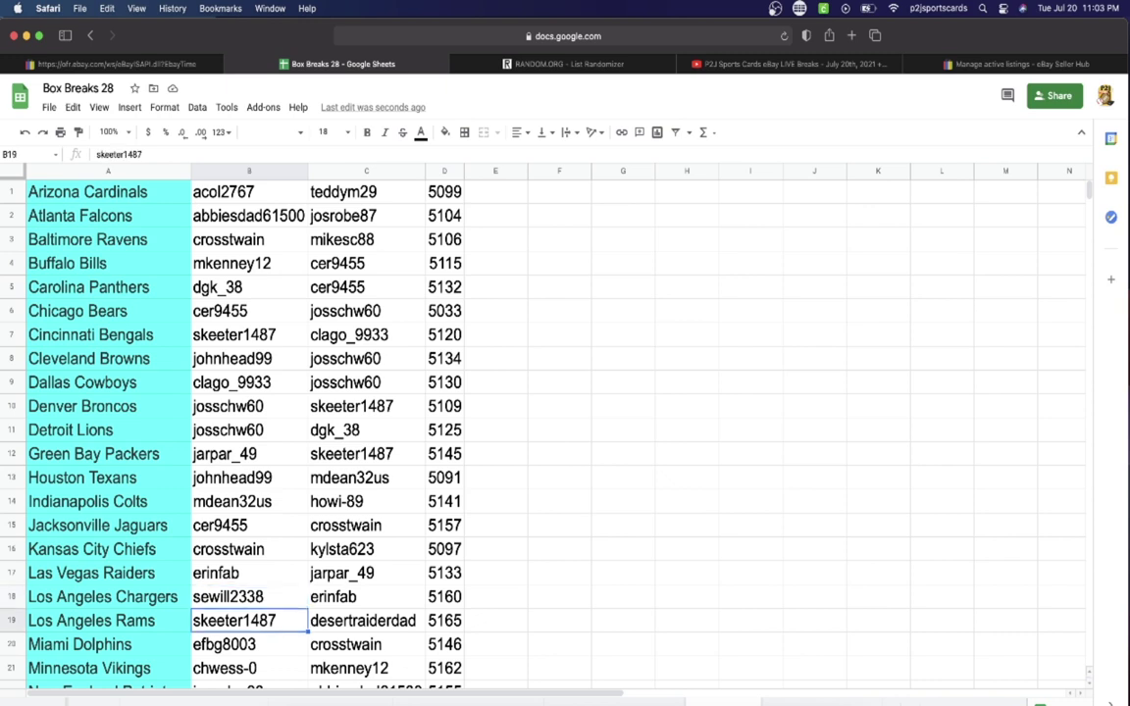
key(Down)
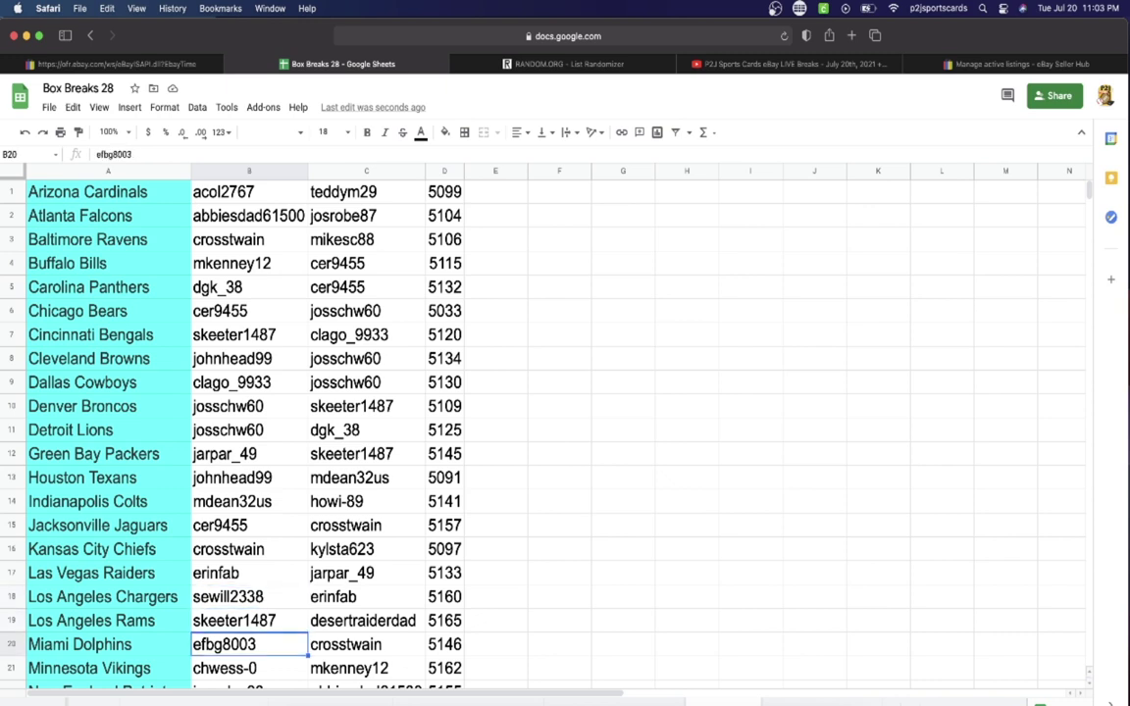
key(Down)
key(Down)
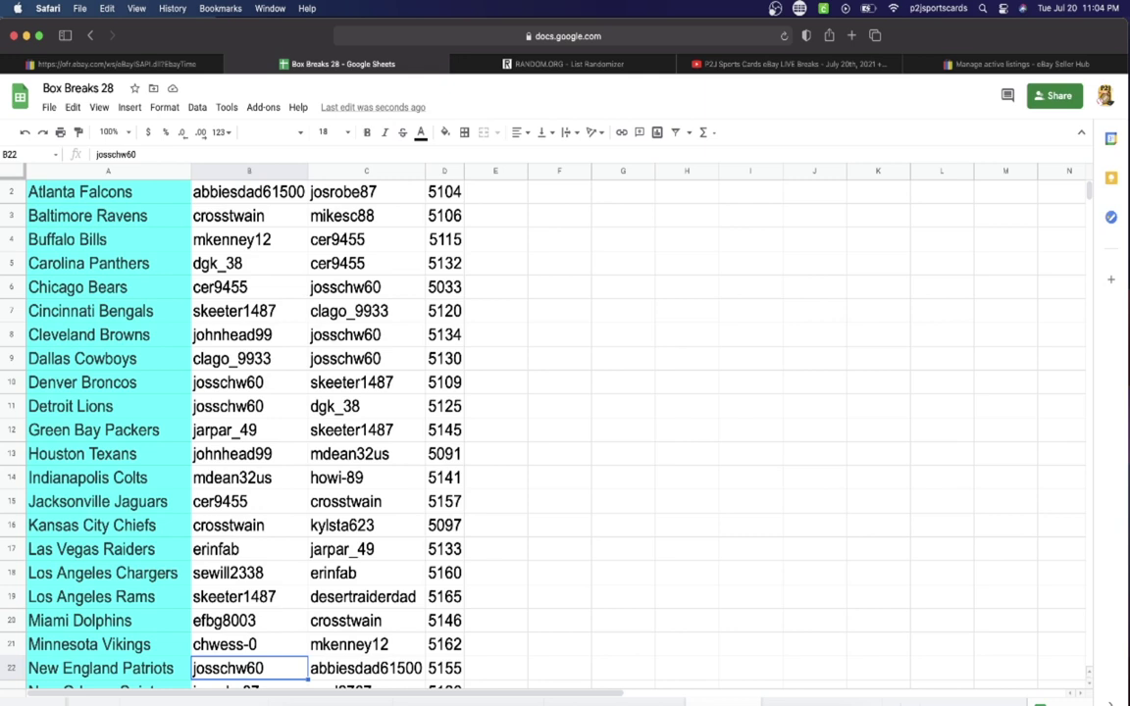
key(Down)
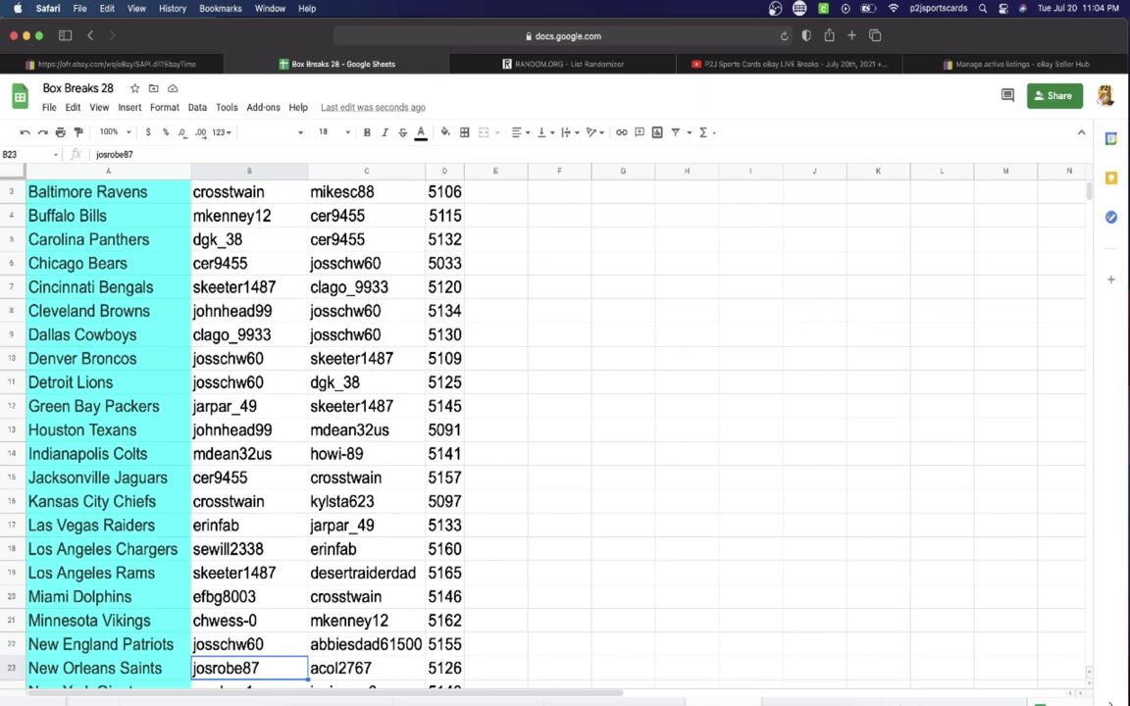
key(Down)
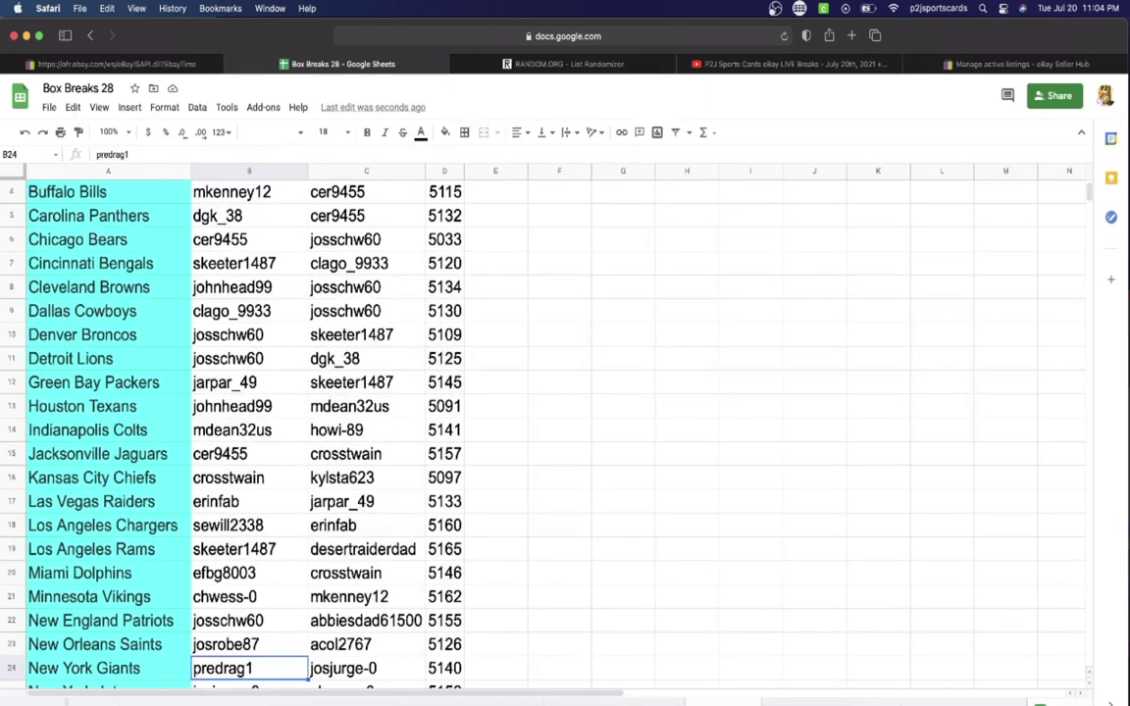
key(Down)
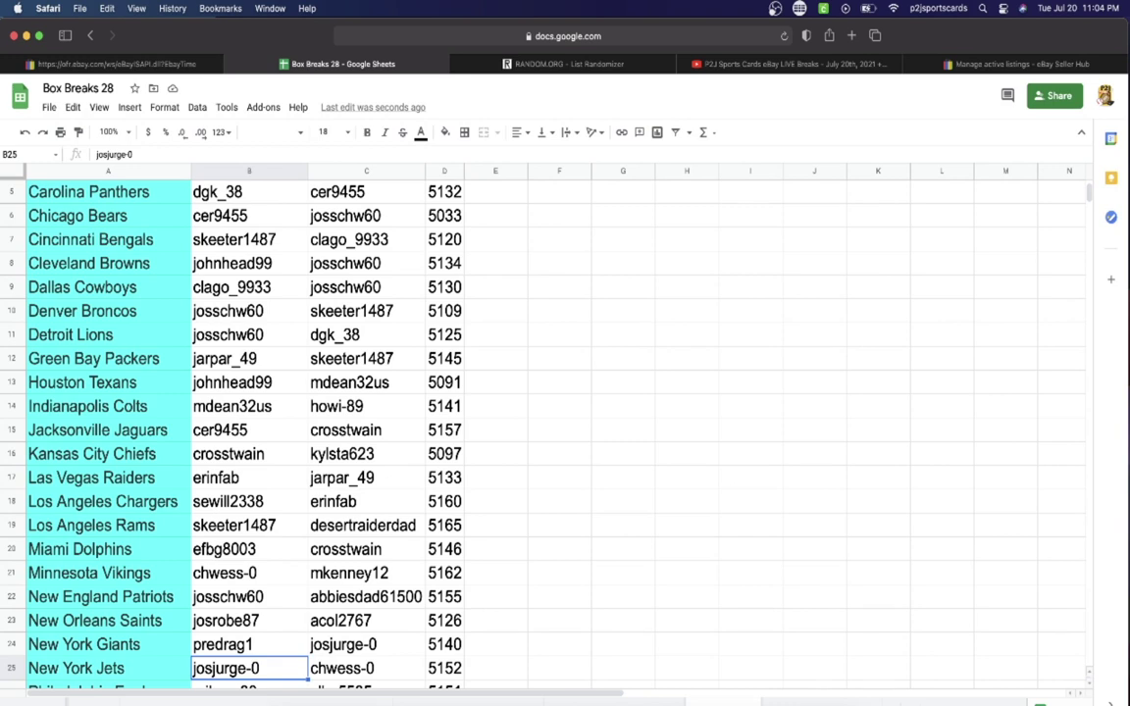
key(Down)
key(Down)
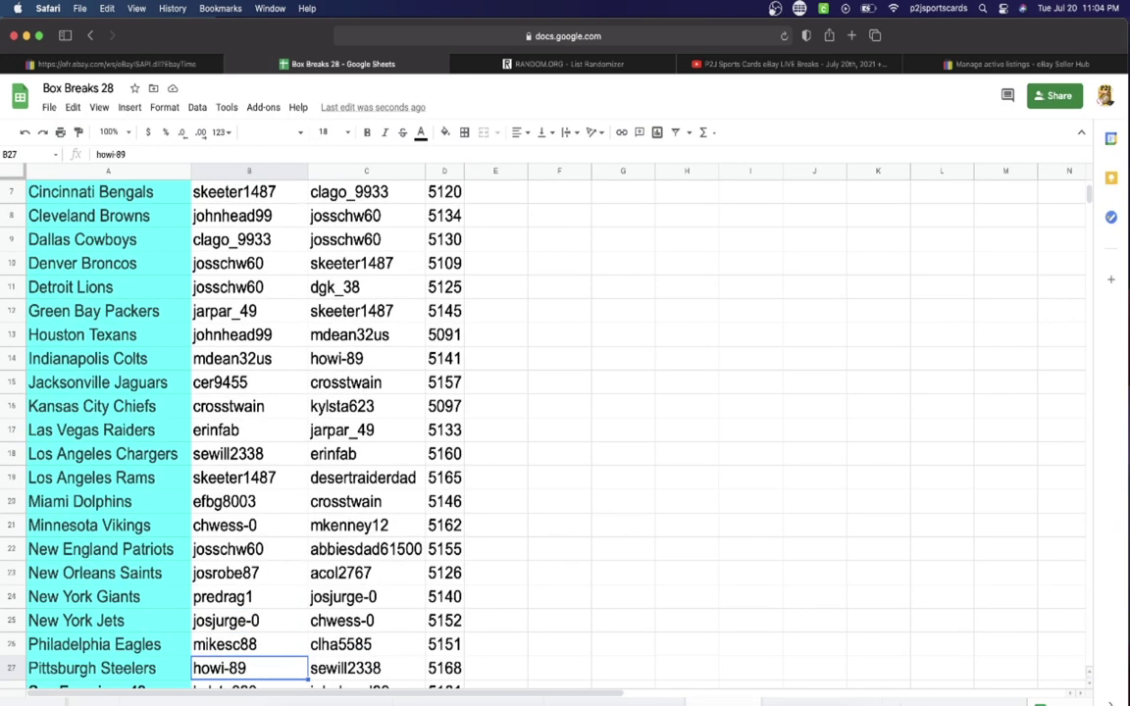
key(Down)
key(Down)
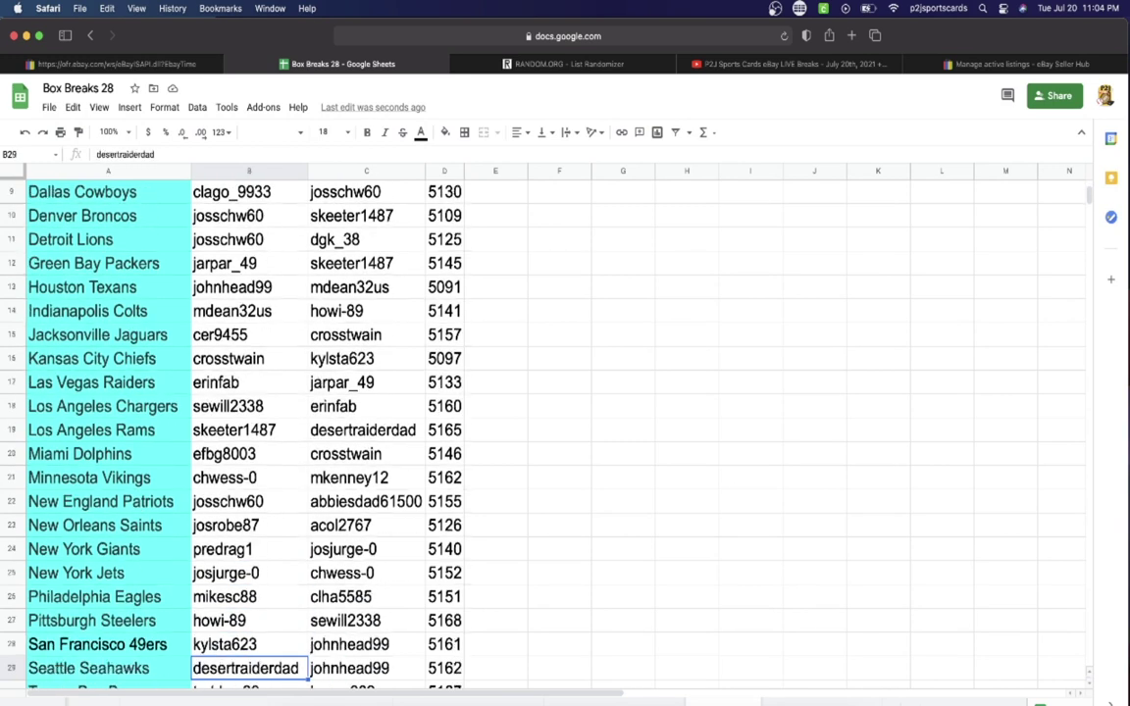
key(Down)
key(Down)
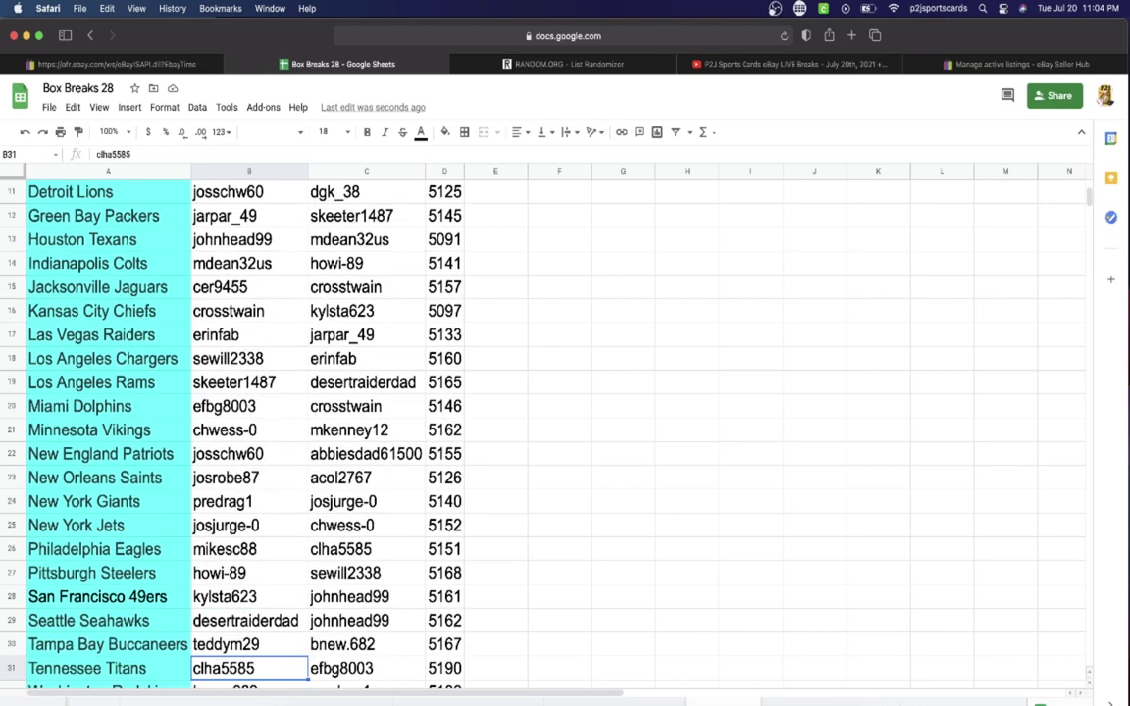
key(Down)
key(Up)
key(Up)
key(Up)
key(Up)
key(Up)
key(Up)
key(Up)
key(Up)
key(Up)
key(Up)
key(Up)
key(Up)
key(Up)
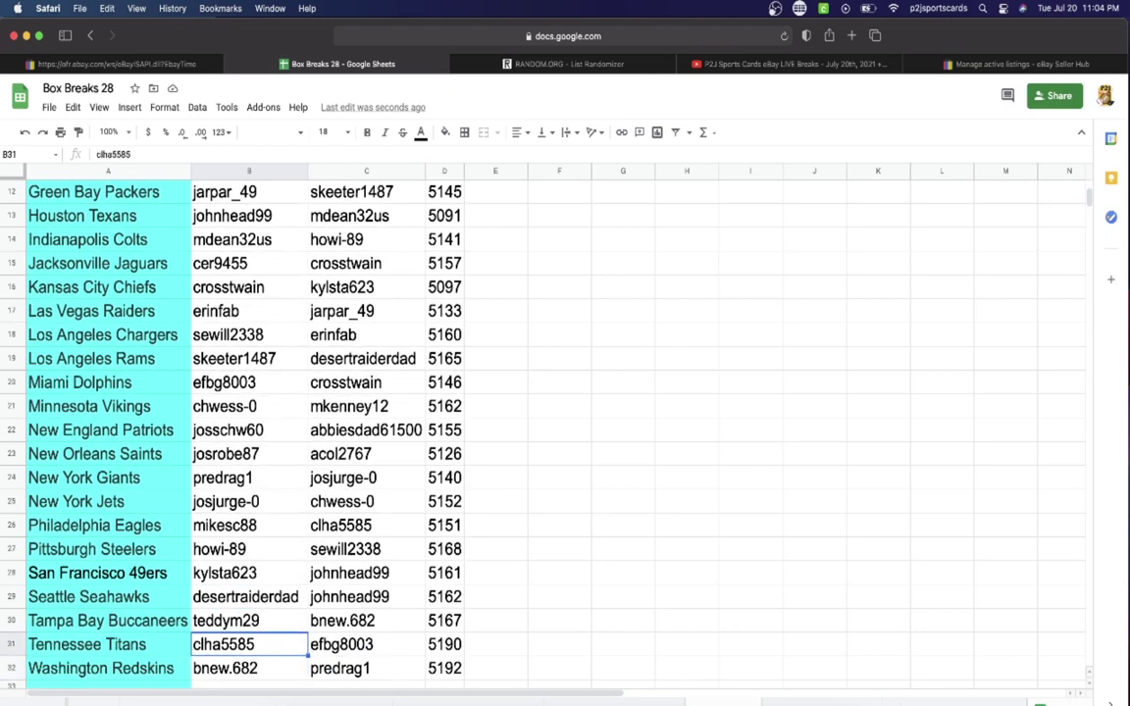
key(Up)
key(Up)
key(Up)
key(Up)
key(Up)
key(Up)
key(Up)
key(Up)
key(Up)
key(Up)
key(Up)
key(Up)
key(Up)
key(Up)
key(Up)
key(Up)
key(Up)
key(Up)
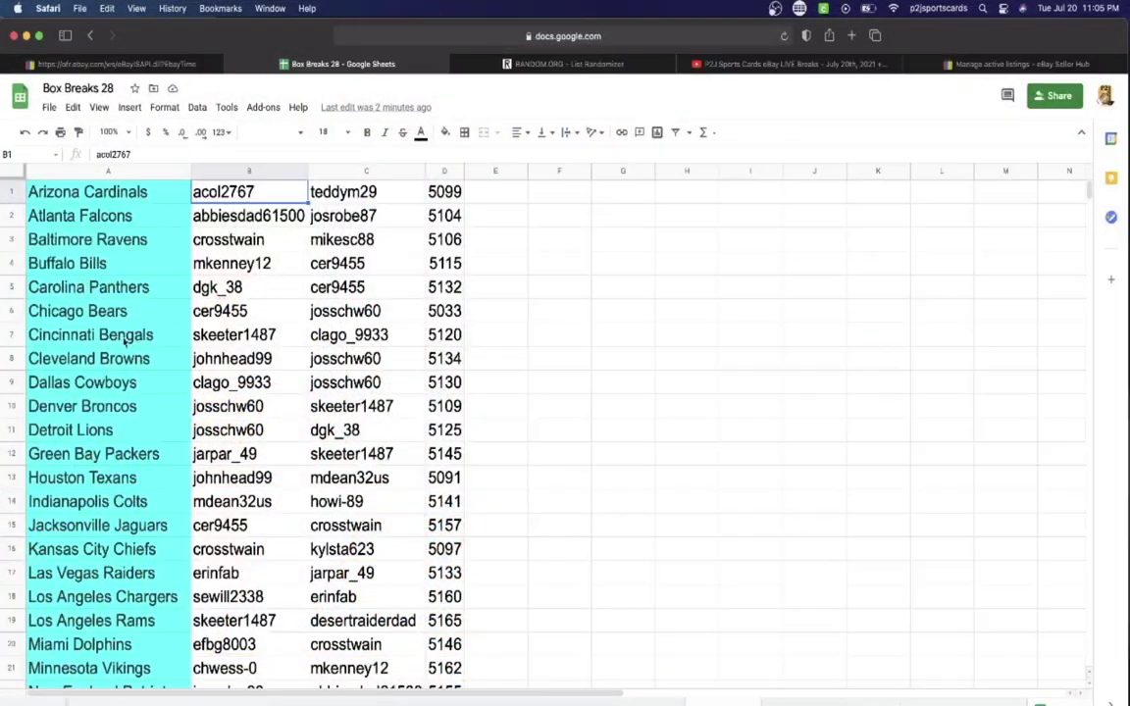
click(240, 408)
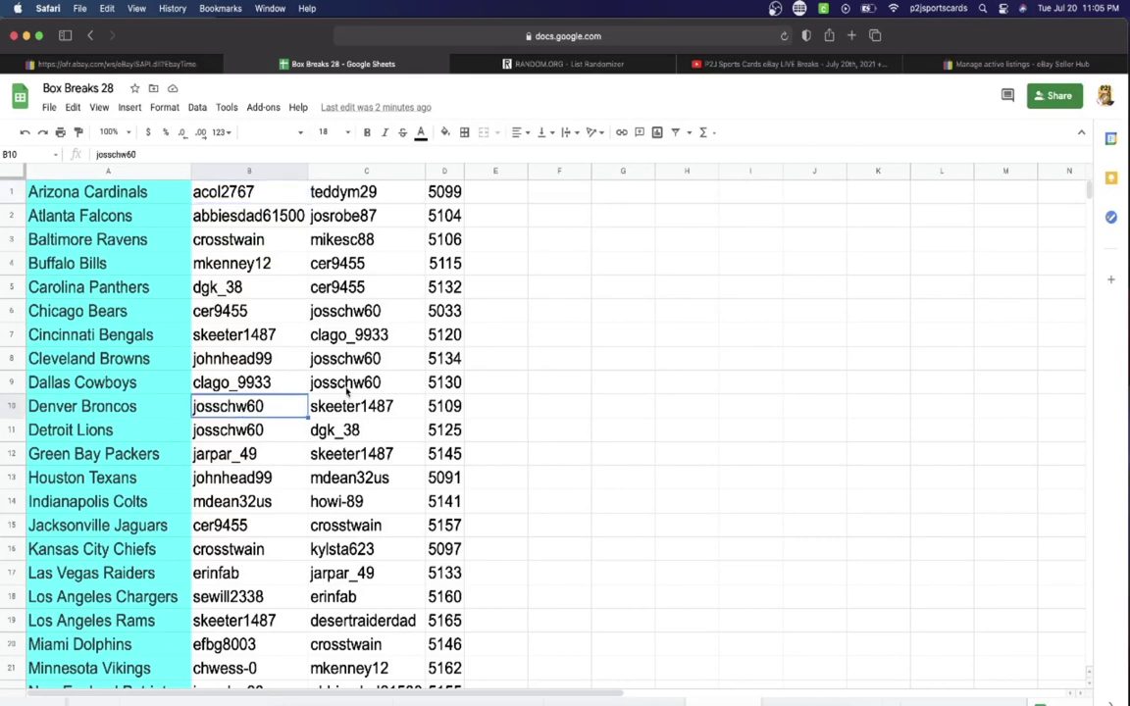